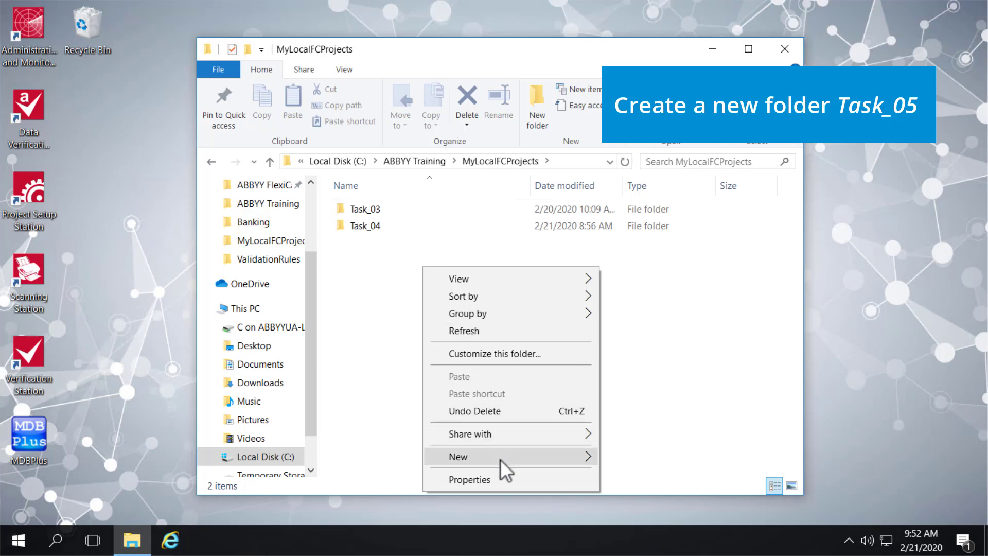
- Create a new folder named Task_05 inside MyLocalFCProjects
mouse_move(502, 459)
left_click(665, 358)
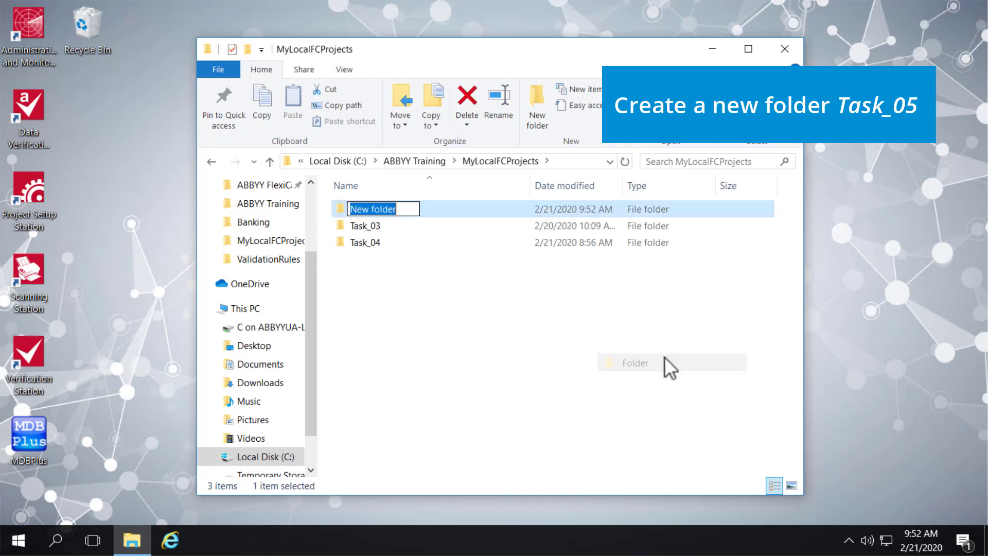
key("BackSpace")
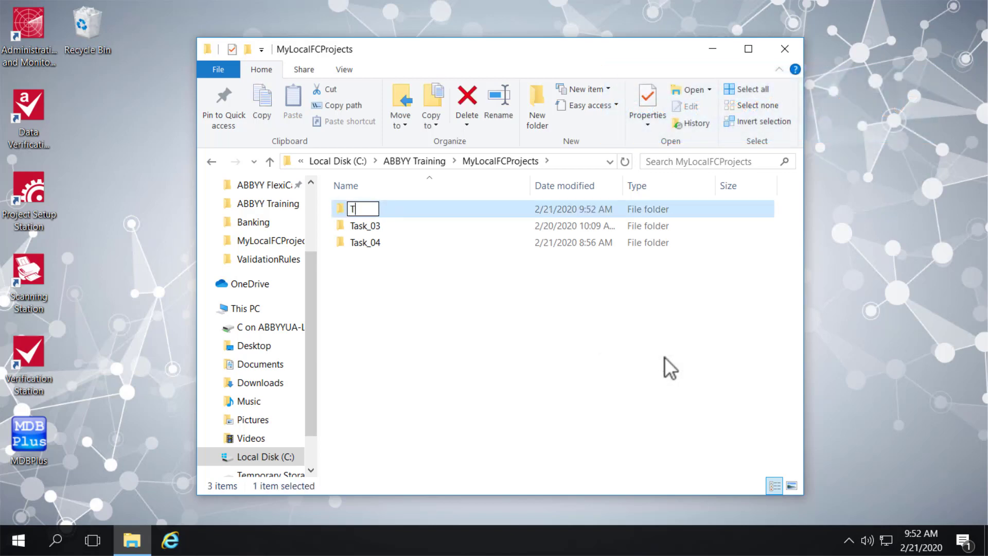
type("Task_05")
key("Return")
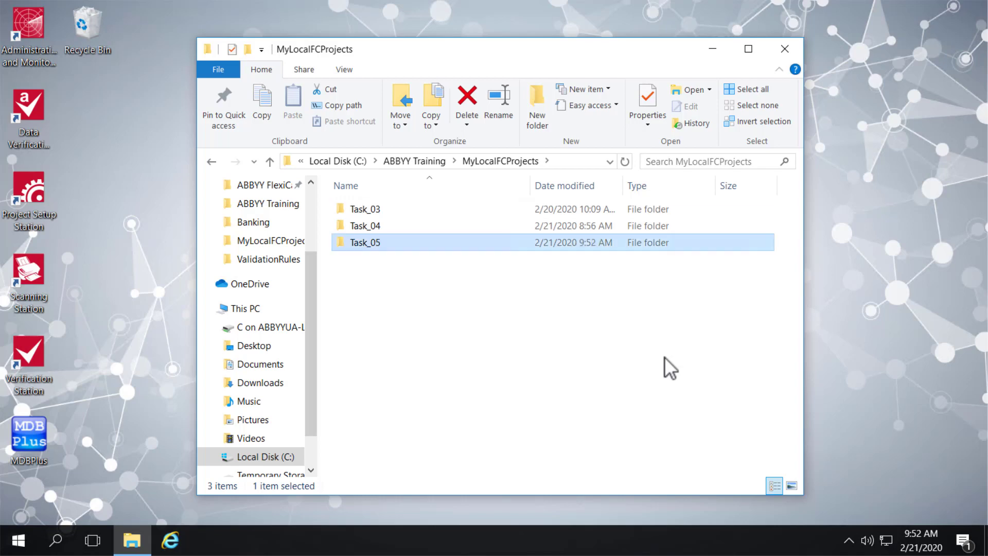
- Copy the WorkProjectAdvanced folder from Basic_Classwork\10 - Project Setup Station into MyLocalFCProjects\Task_05
left_click(421, 161)
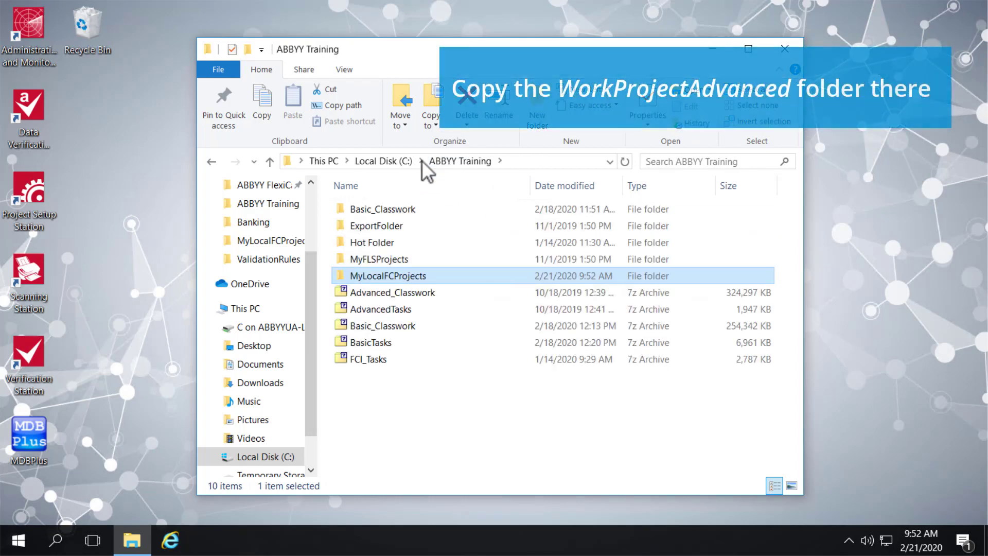
double_click(405, 210)
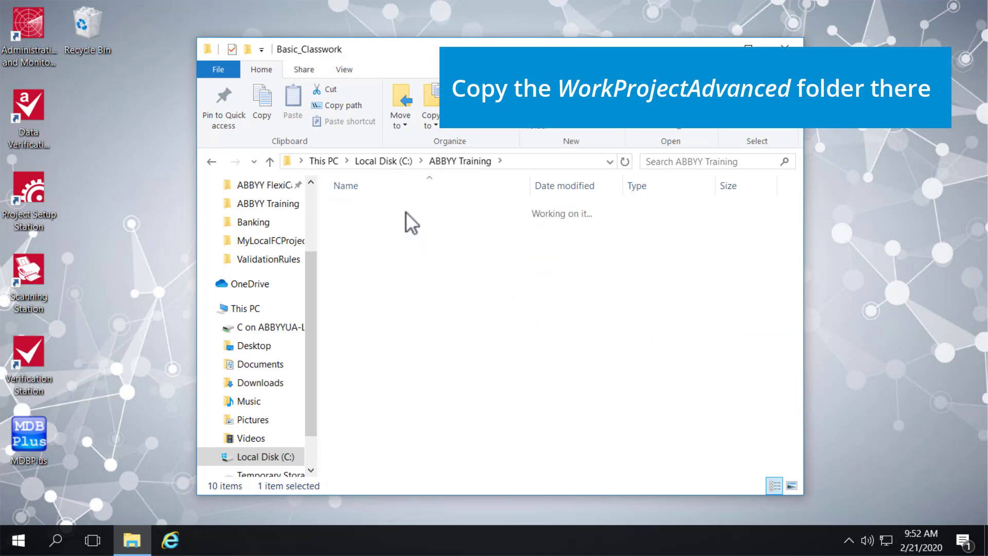
double_click(409, 326)
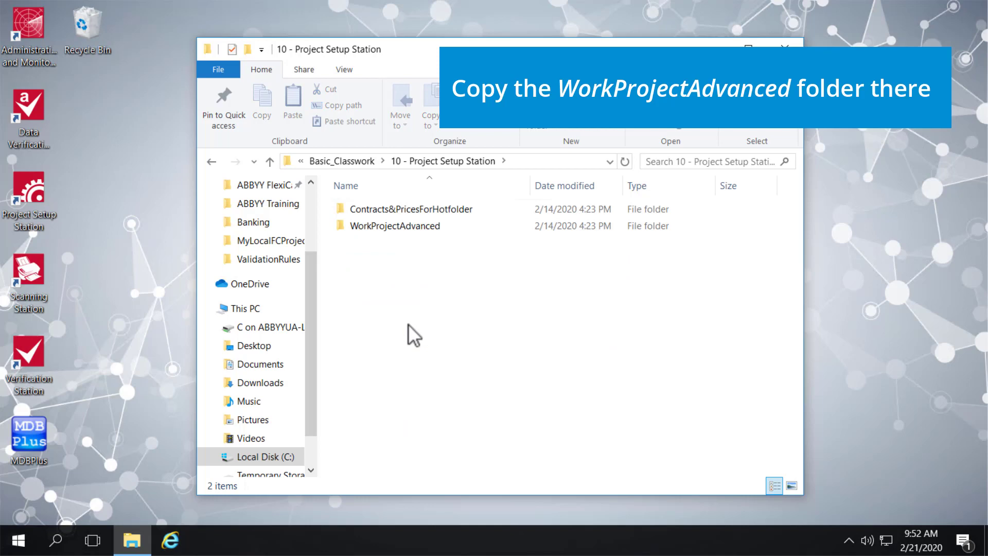
right_click(410, 224)
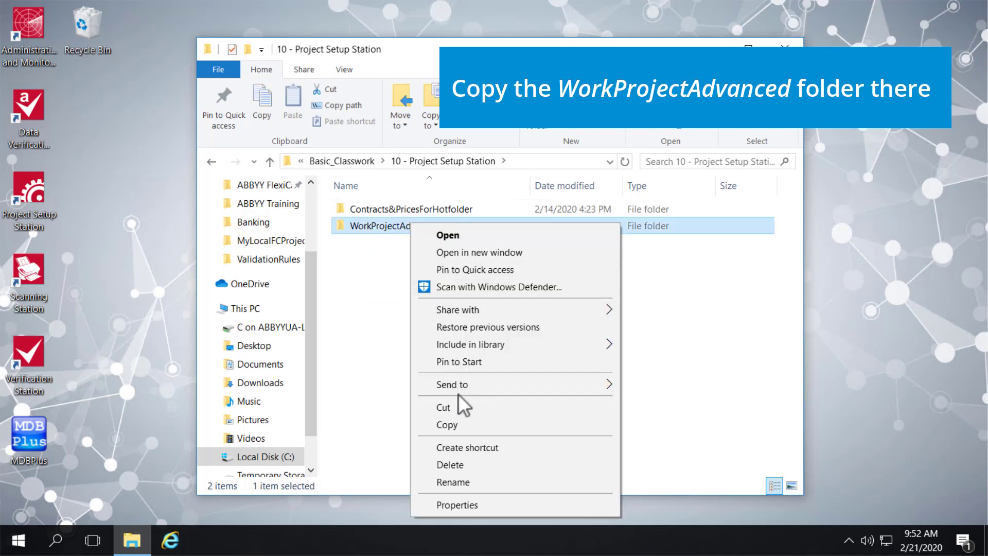
left_click(456, 424)
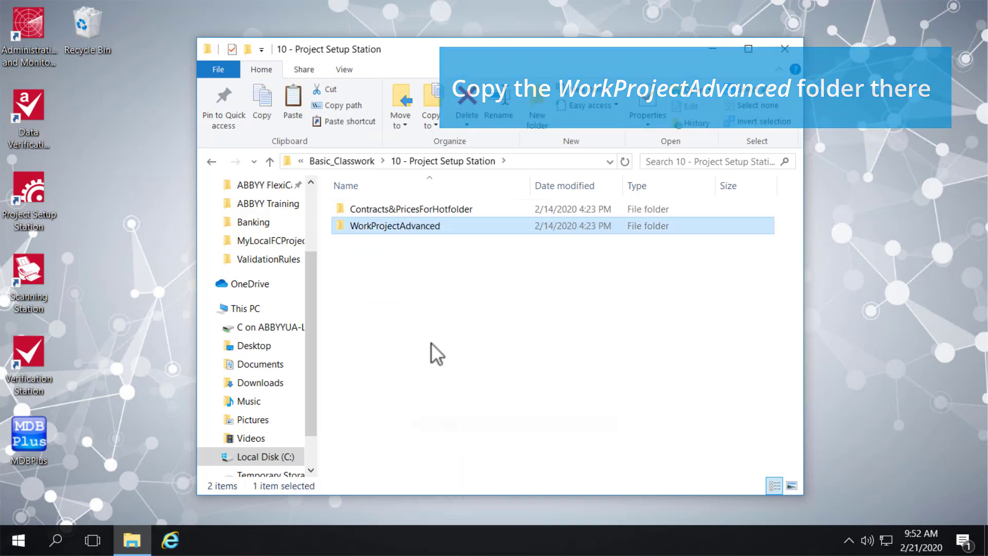
left_click(346, 161)
left_click(411, 160)
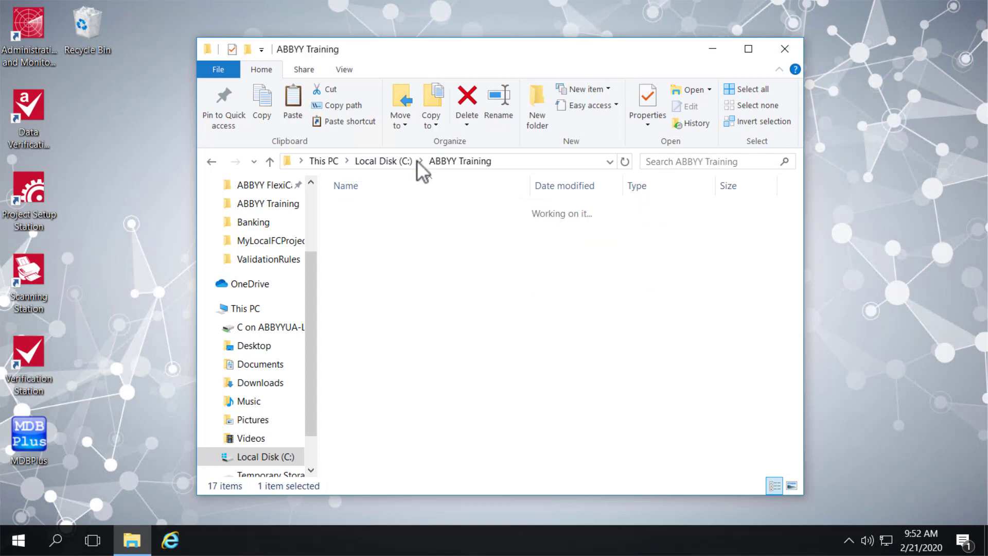
double_click(394, 277)
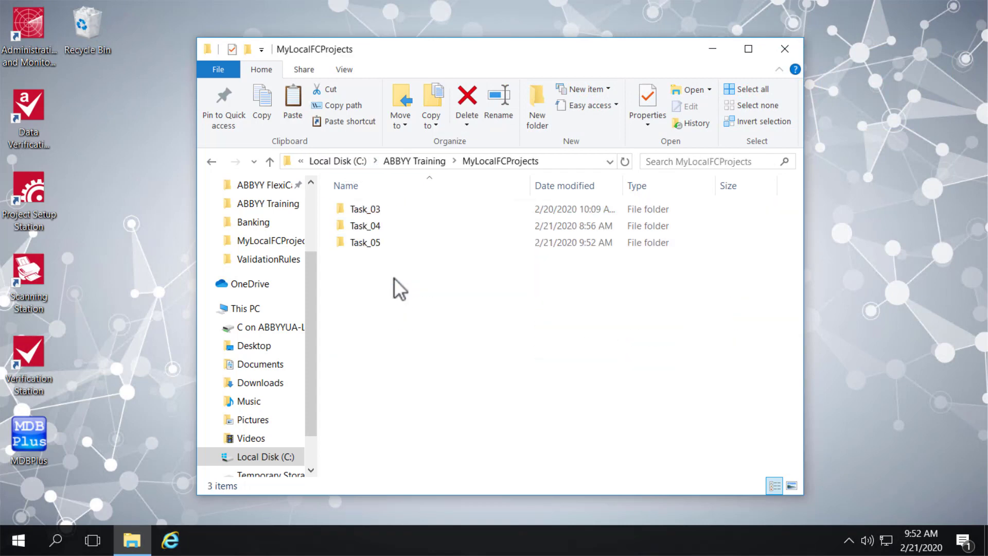
double_click(380, 242)
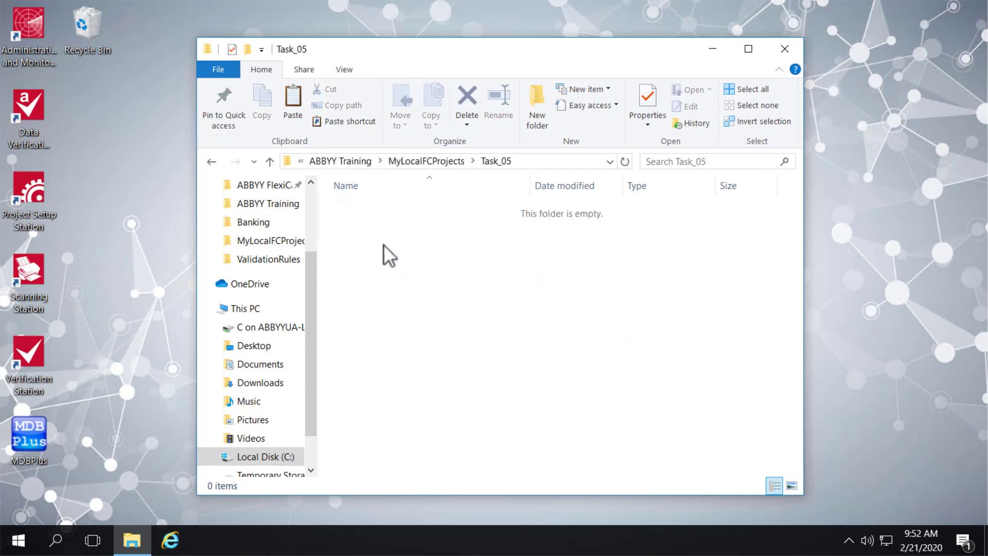
key("ctrl+v")
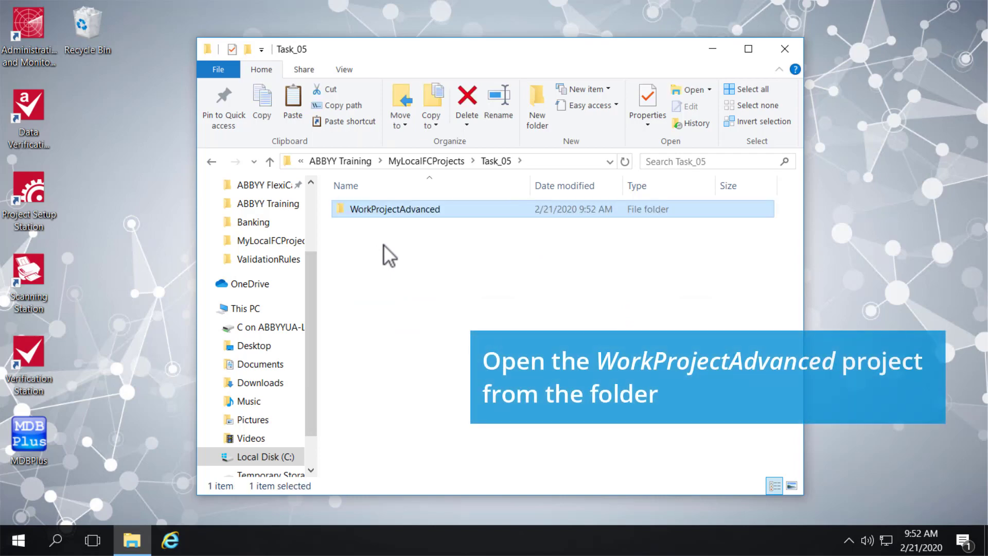
- Open the copied WorkProjectAdvanced project in the FlexiCapture Project Setup Station and bring up its list of document definitions
double_click(412, 208)
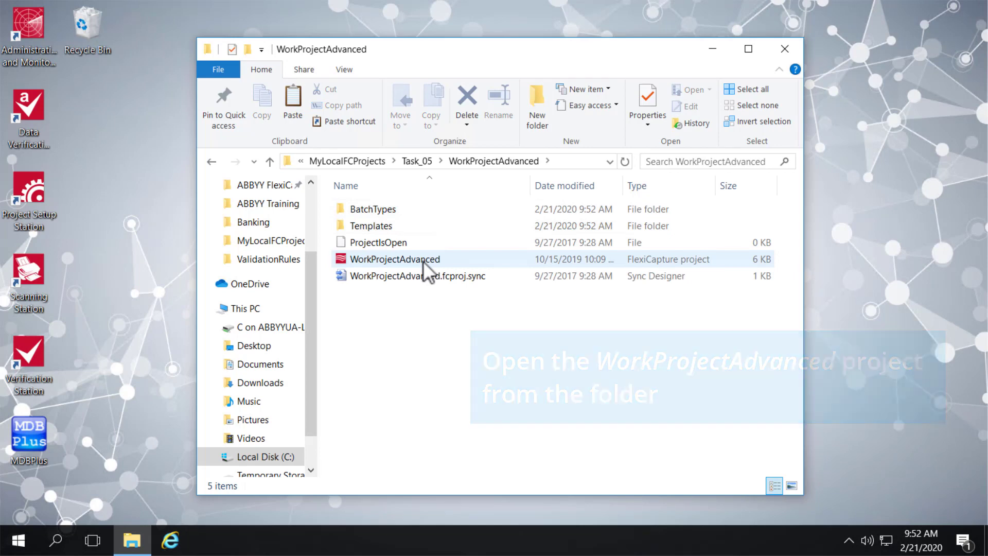
double_click(423, 259)
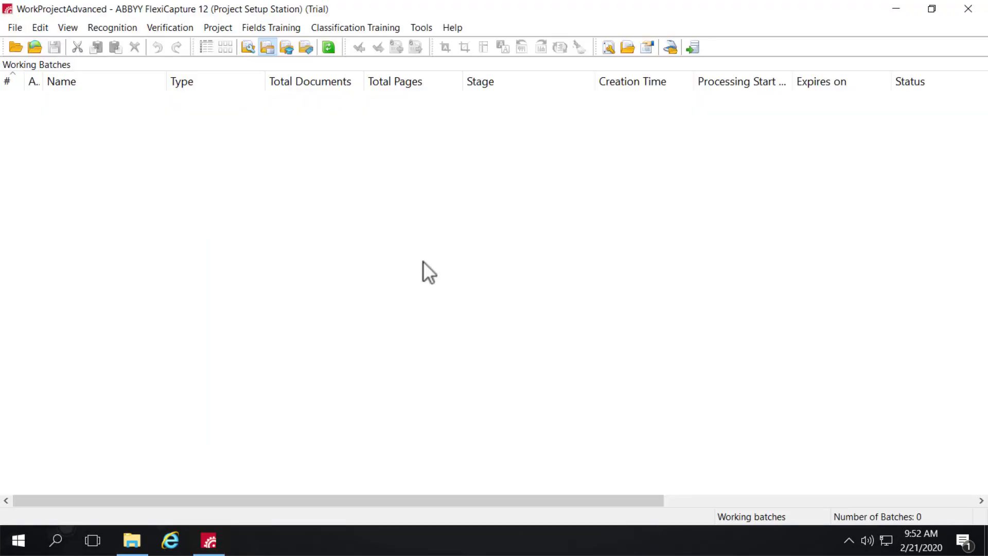
left_click(217, 24)
left_click(234, 43)
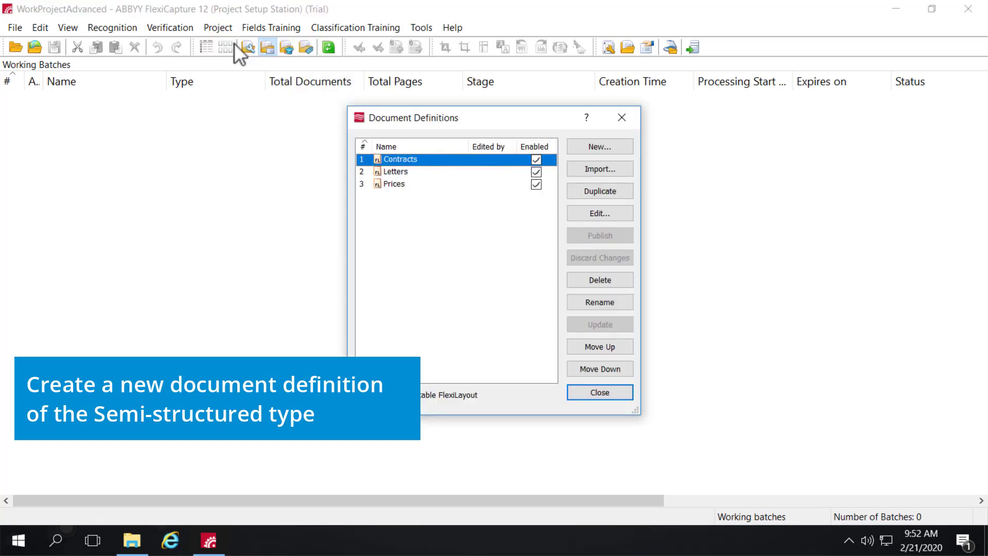
- Start a new document definition for semi-structured or unstructured documents
left_click(617, 147)
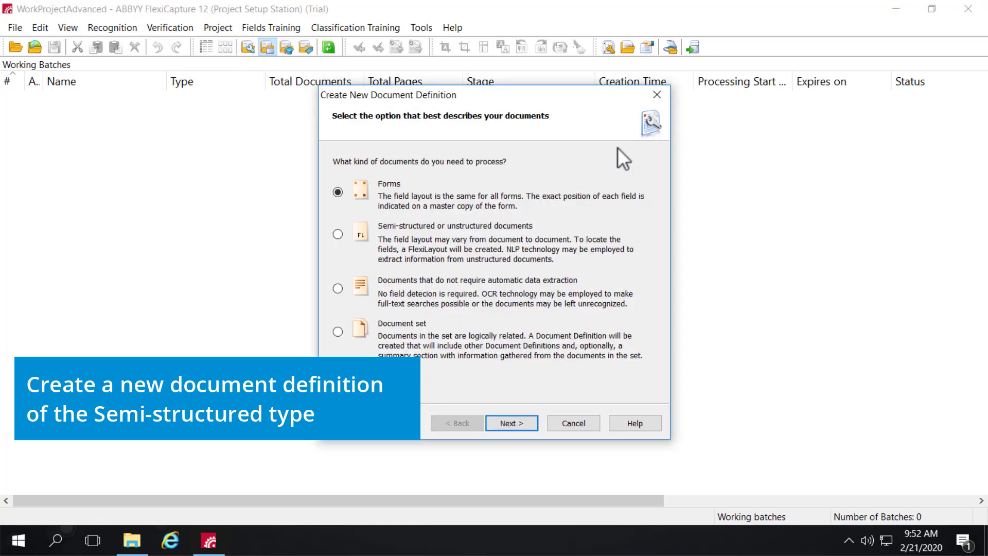
left_click(337, 234)
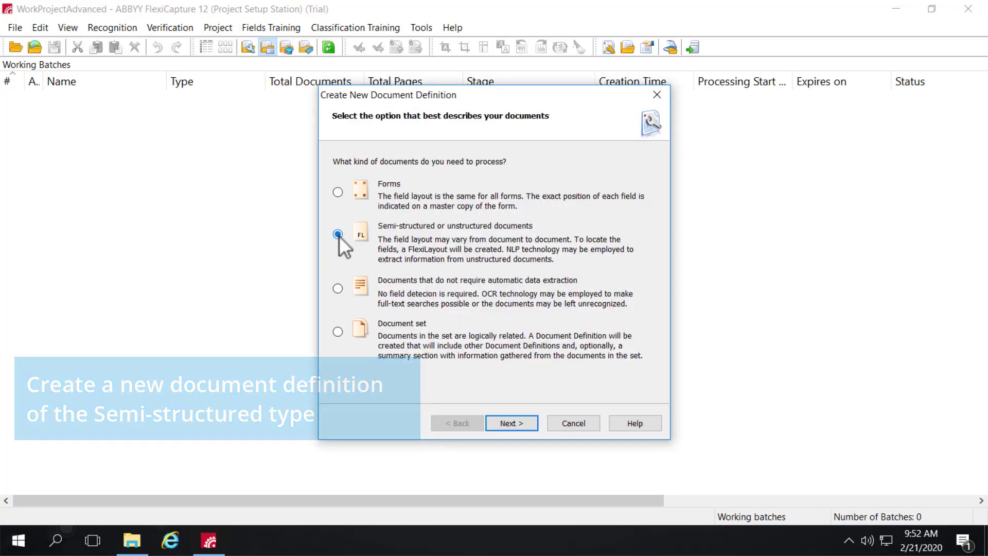
left_click(509, 423)
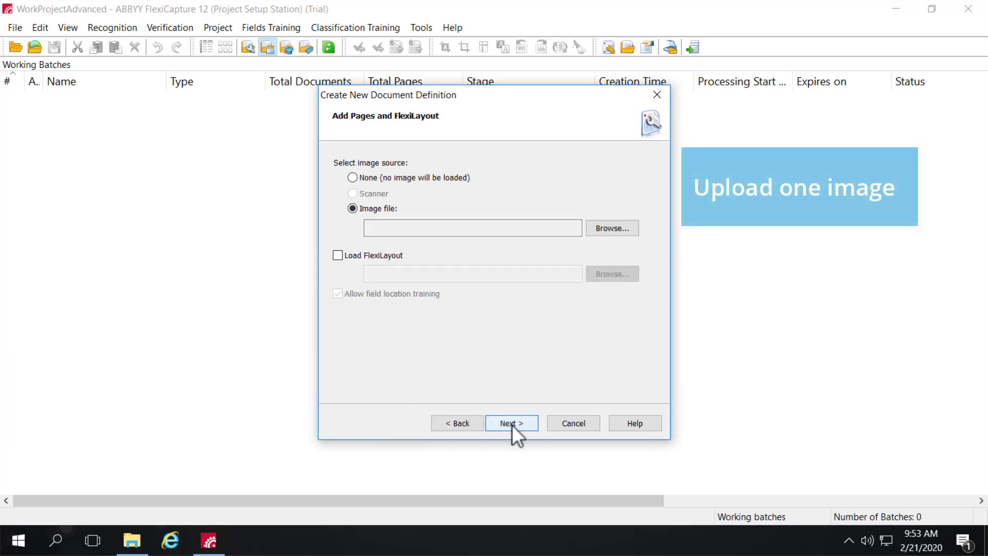
- Load the 01_CreditCardStatement image and the Credit_card_statement FlexiLayout from the ValidationRules folder into the new definition
left_click(610, 229)
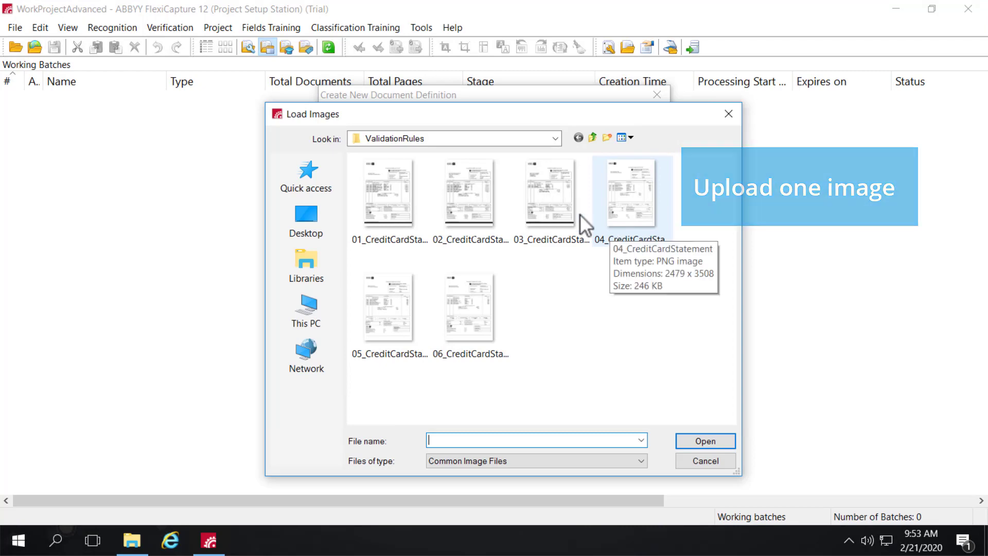
left_click(410, 181)
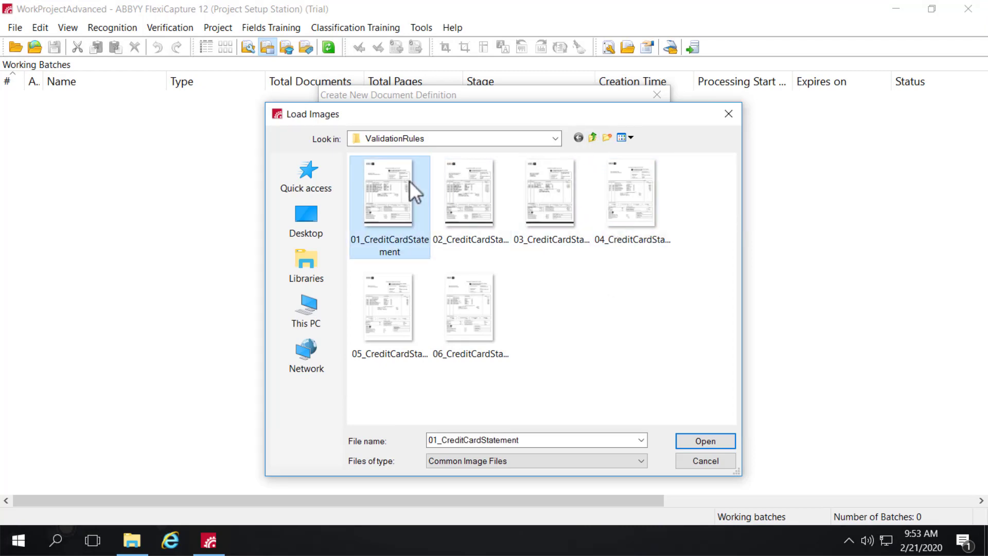
left_click(712, 441)
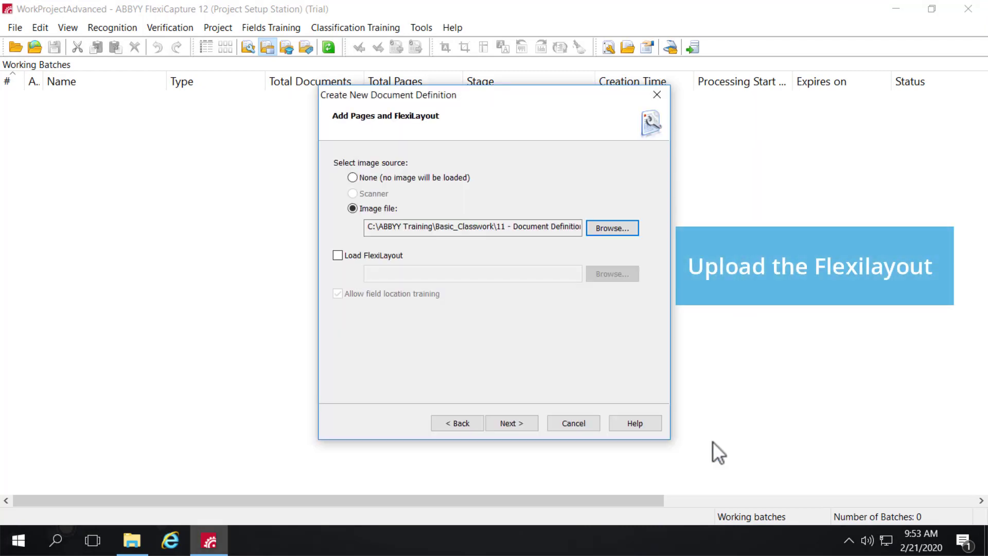
left_click(338, 255)
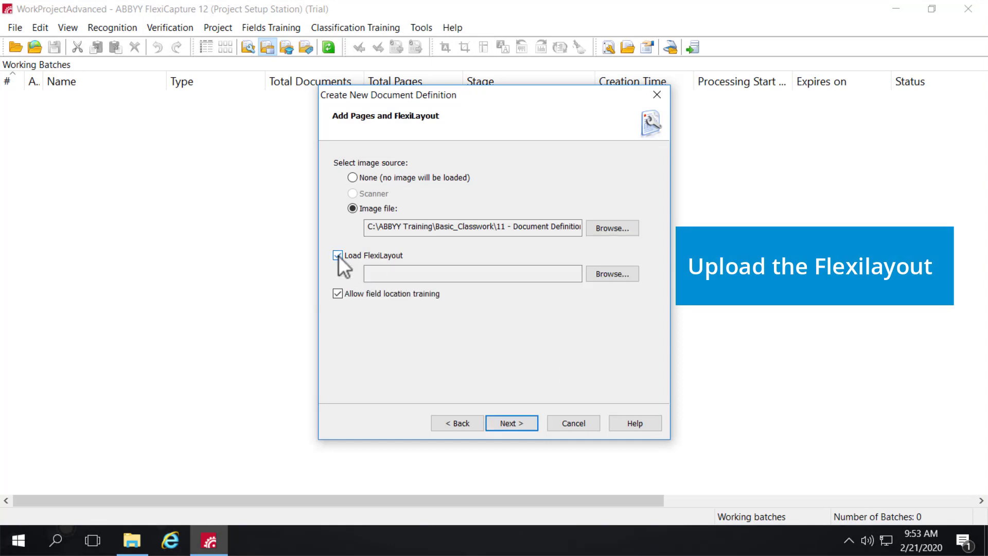
left_click(619, 276)
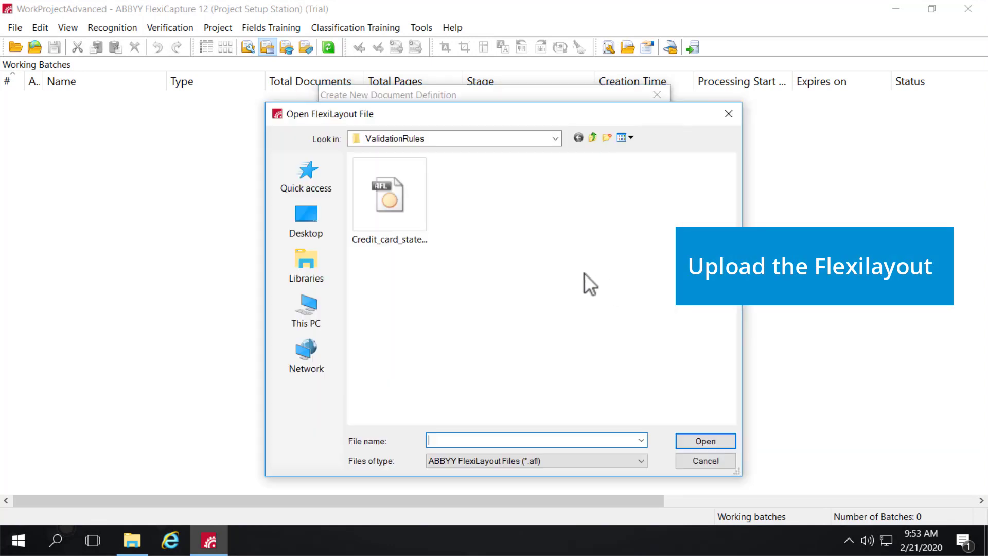
left_click(393, 208)
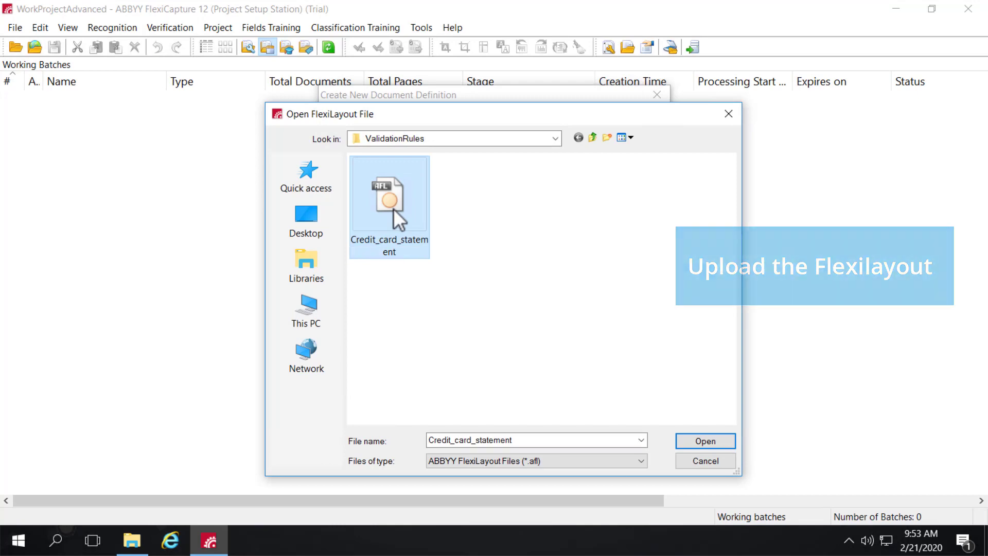
left_click(705, 440)
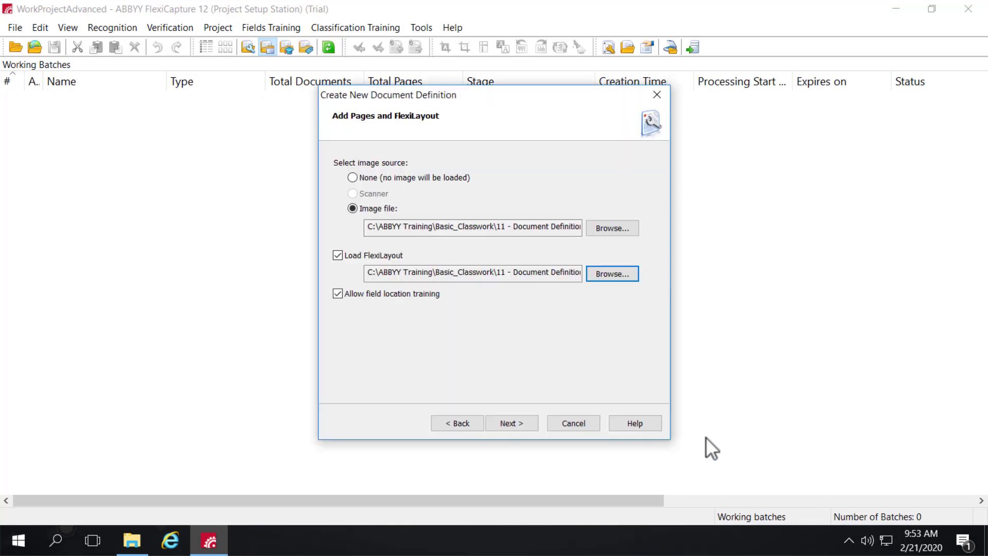
left_click(518, 421)
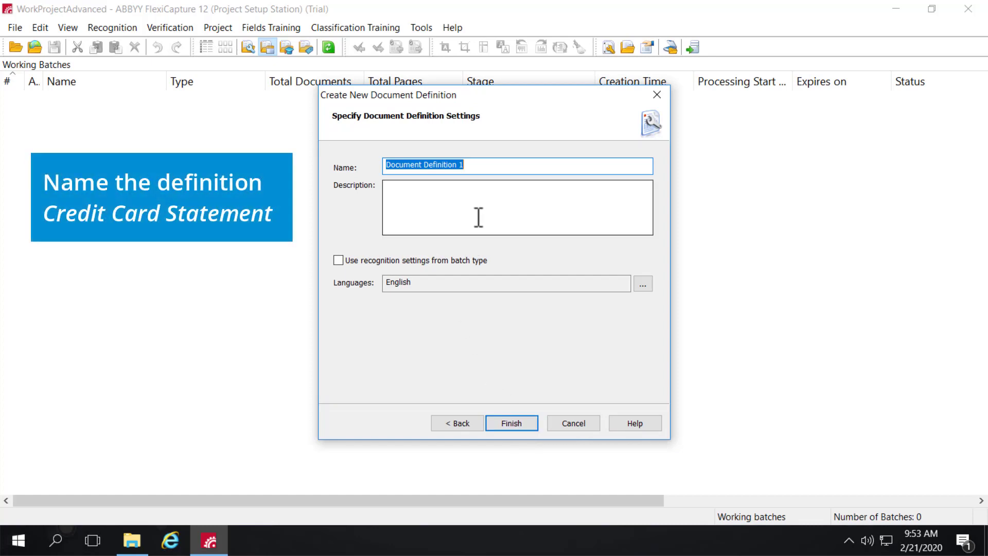
- Name the document definition Credit Card Statement and finish creating it
key("BackSpace")
type("Credi")
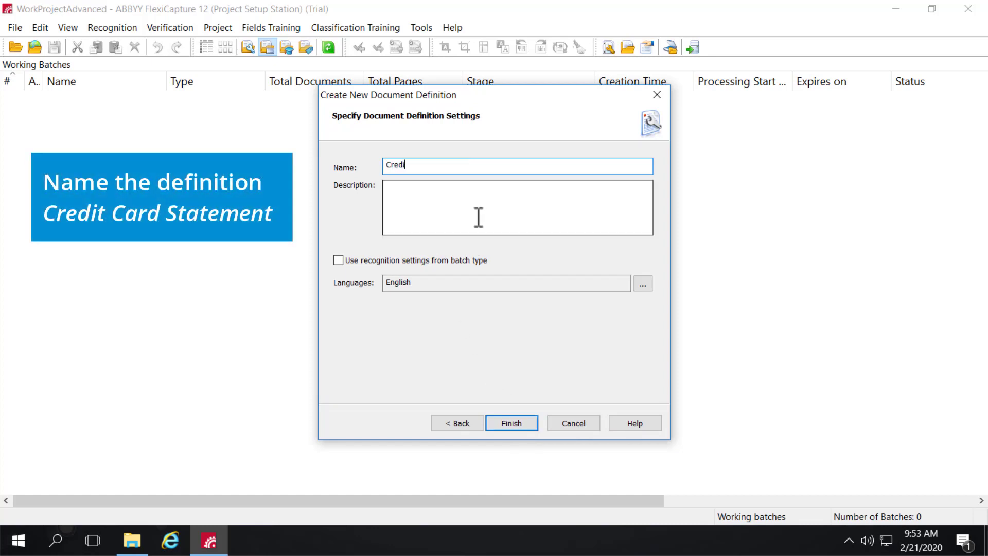
type("t Card S")
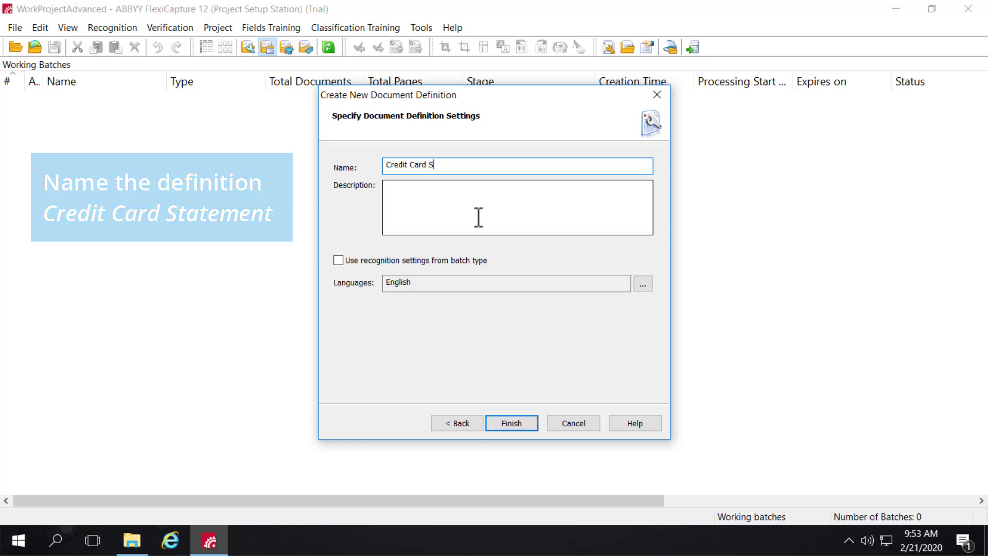
type("tat")
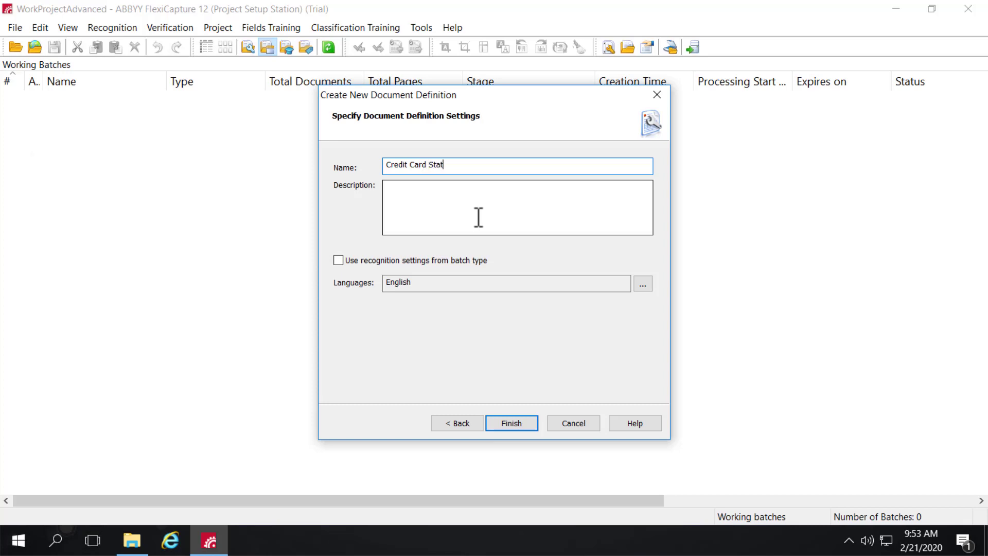
type("ement")
left_click(508, 420)
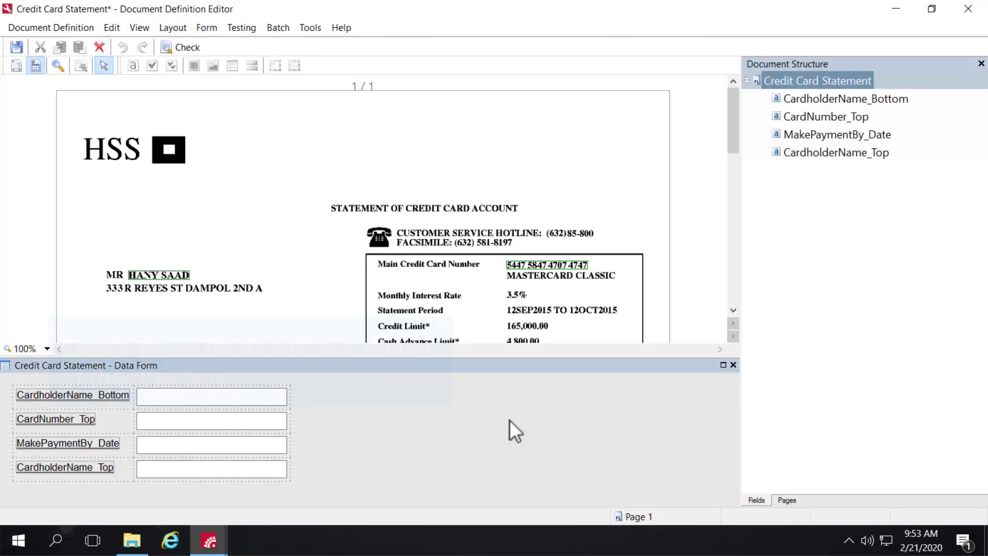
- Create a text field without a region named Day in the Credit Card Statement section
right_click(797, 82)
mouse_move(819, 133)
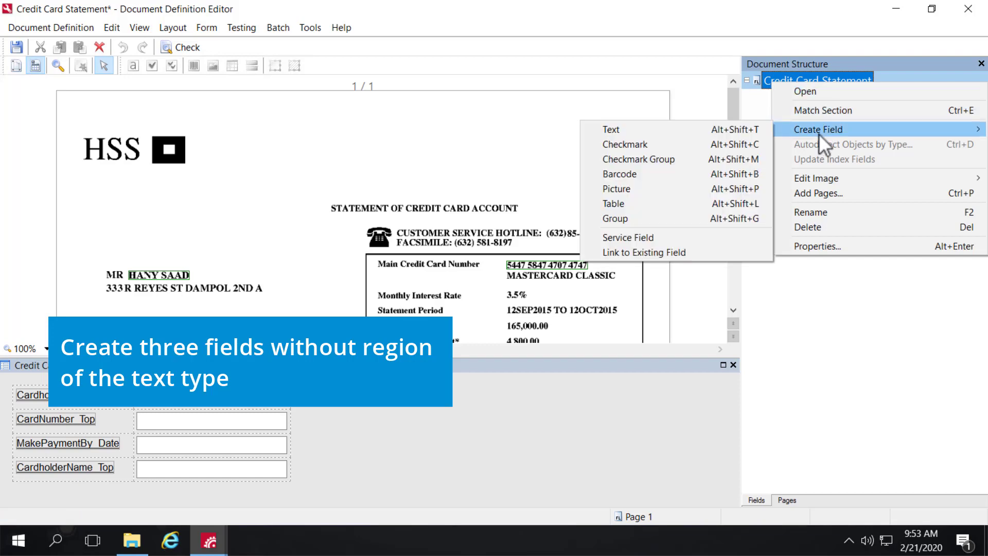
left_click(671, 129)
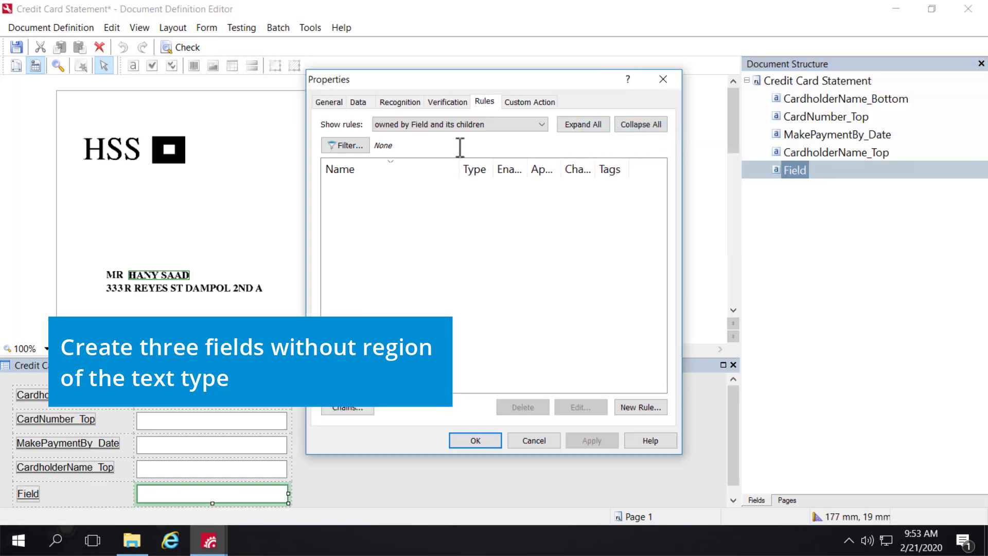
left_click(328, 102)
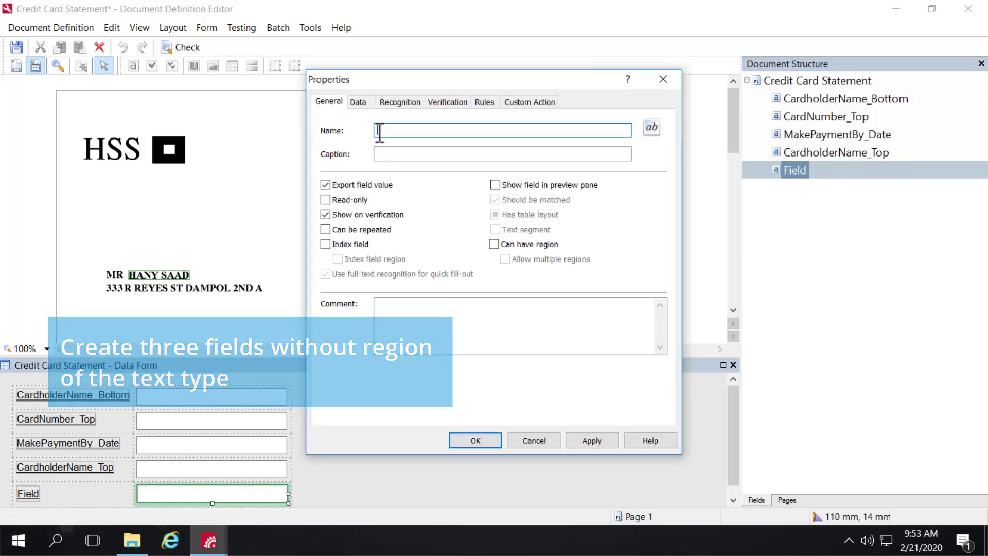
type("Pay")
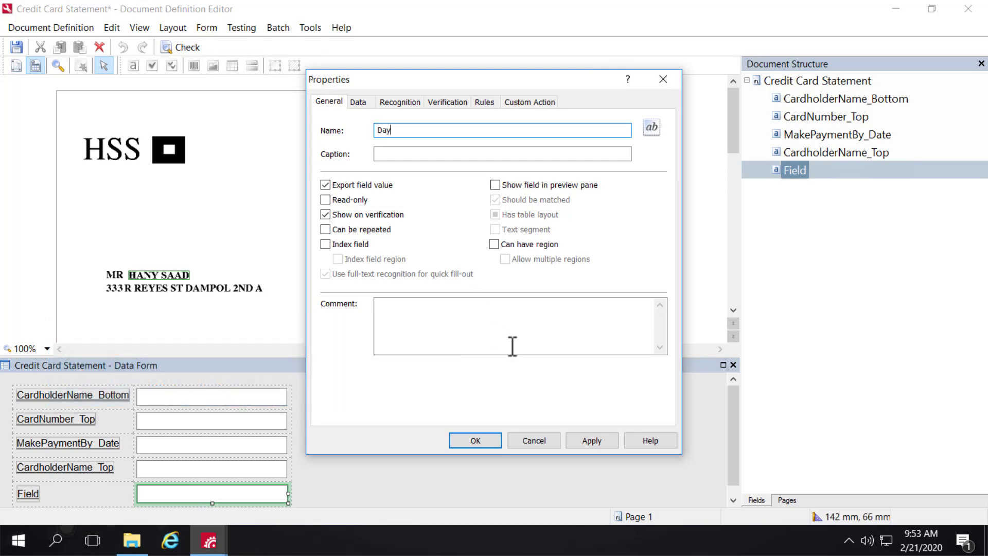
left_click(593, 440)
left_click(473, 440)
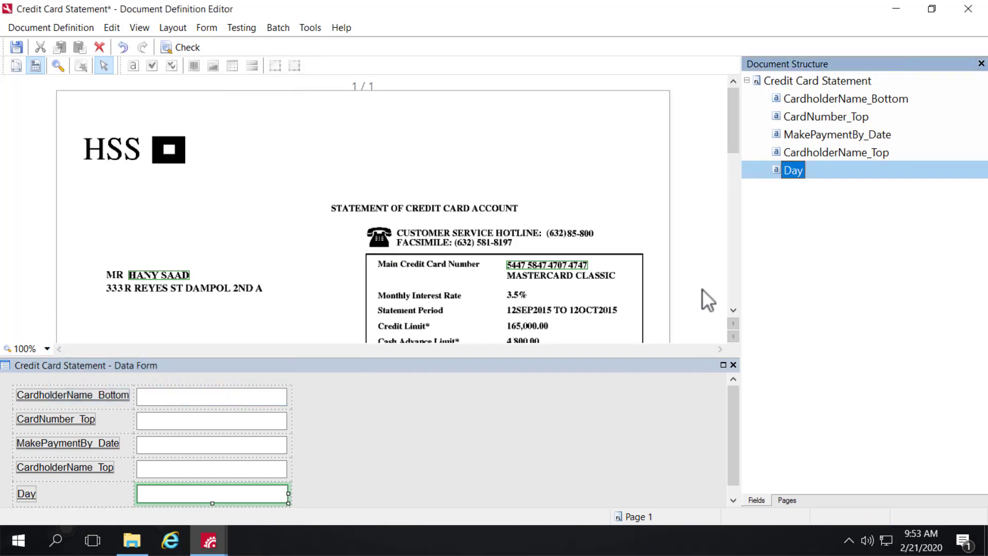
- Create a text field without a region named Month in the Credit Card Statement section
left_click(805, 83)
right_click(804, 82)
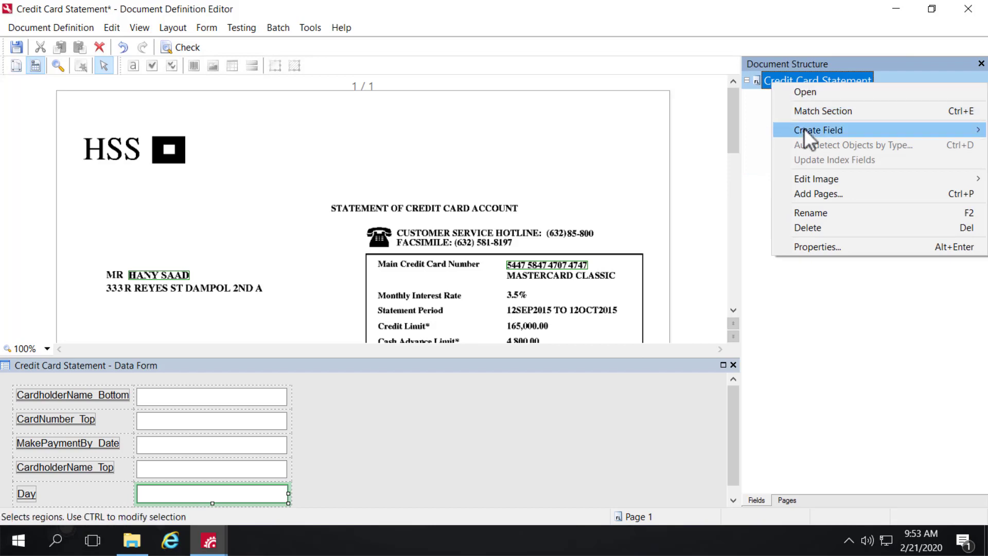
mouse_move(804, 128)
left_click(665, 131)
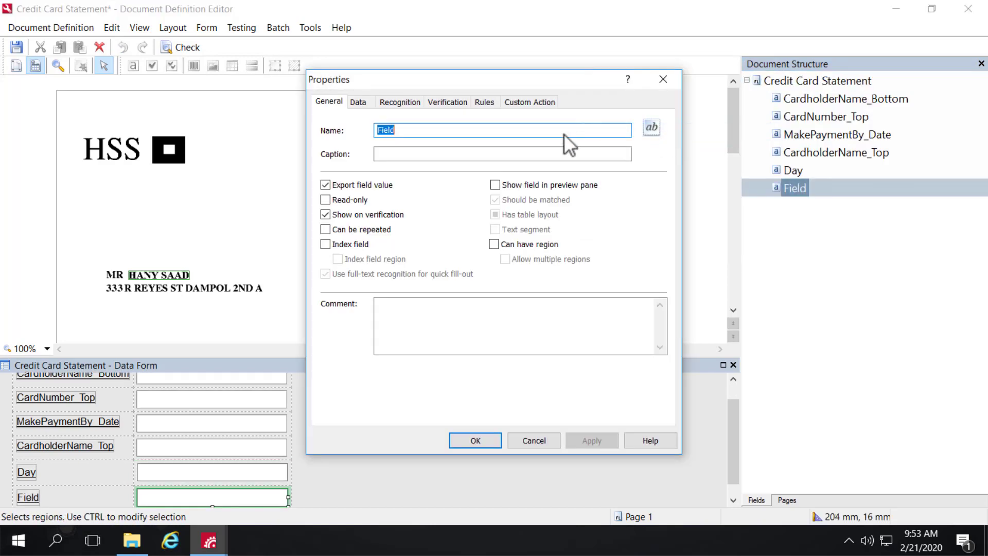
key("BackSpace")
type("Month")
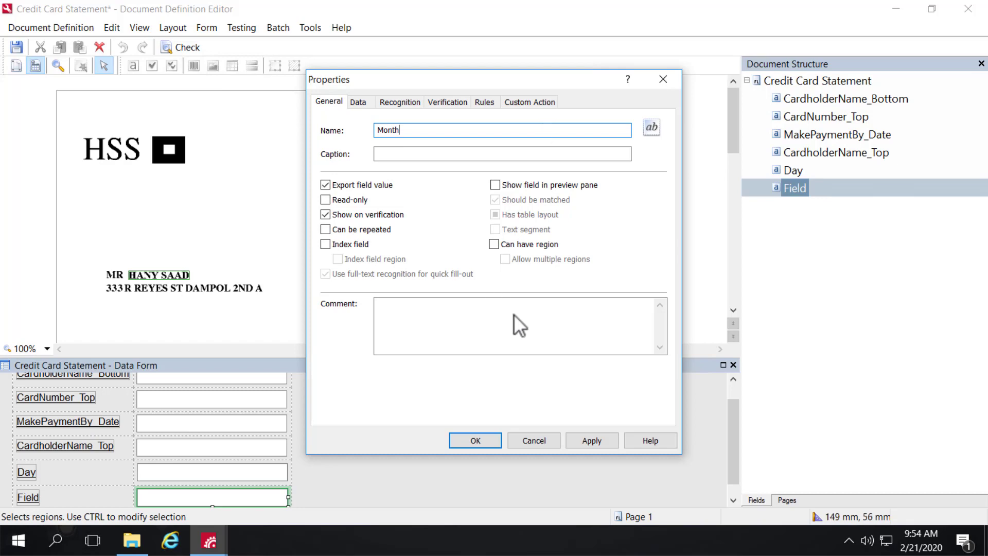
left_click(592, 441)
left_click(489, 445)
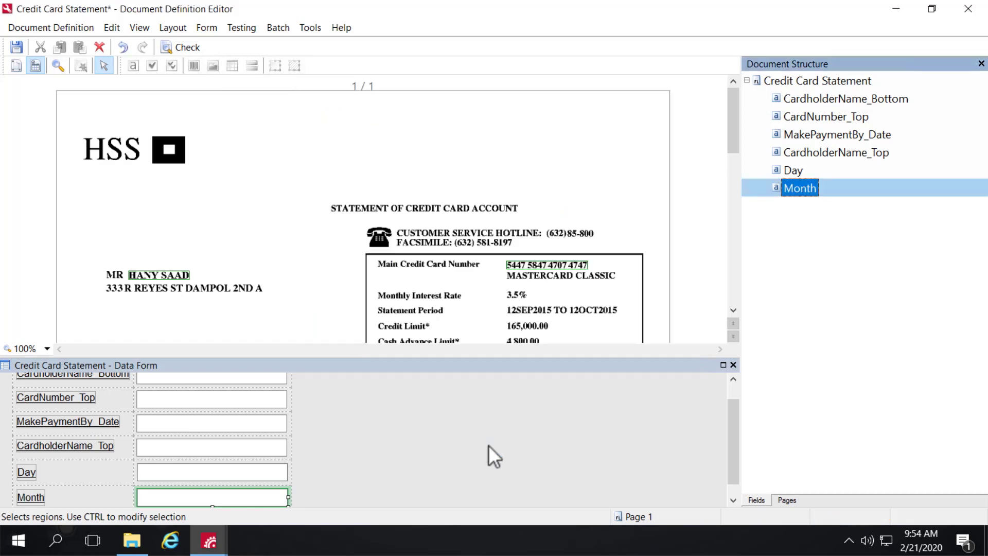
- Create a text field without a region named Year in the Credit Card Statement section
right_click(790, 79)
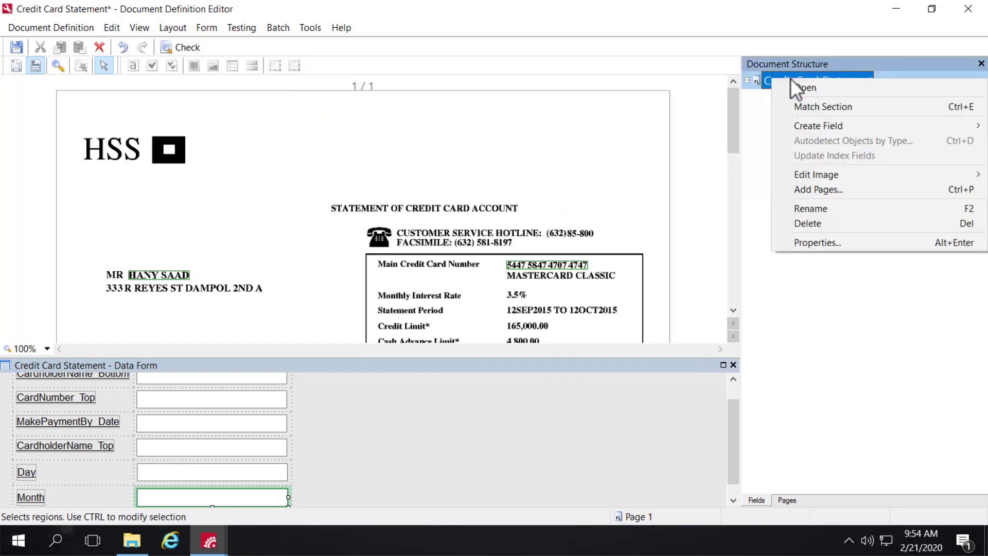
mouse_move(805, 125)
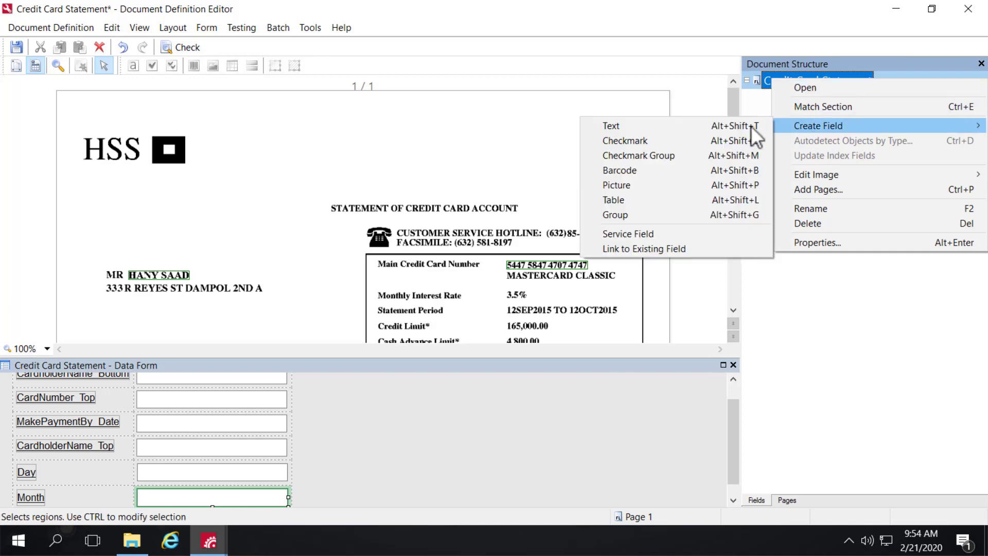
left_click(661, 126)
type("Year")
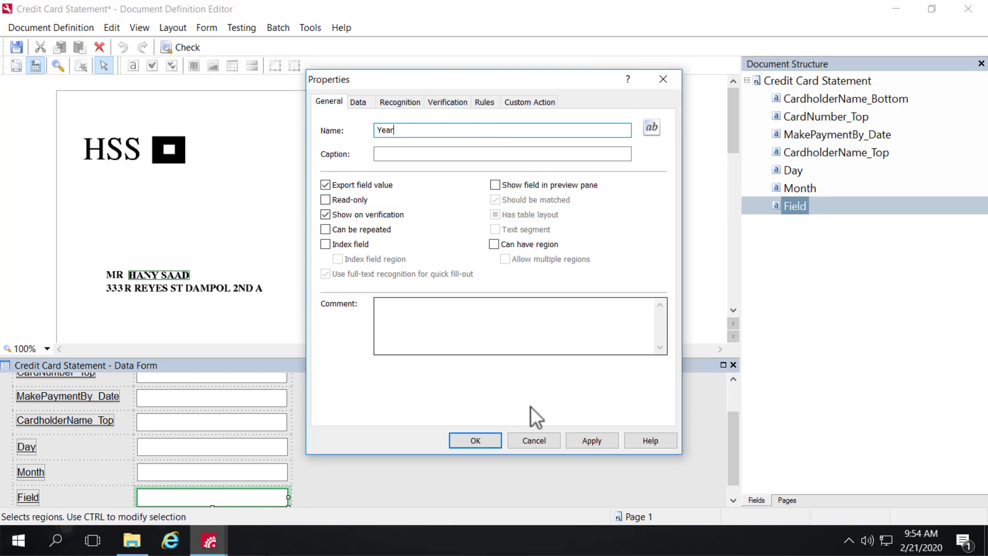
left_click(588, 444)
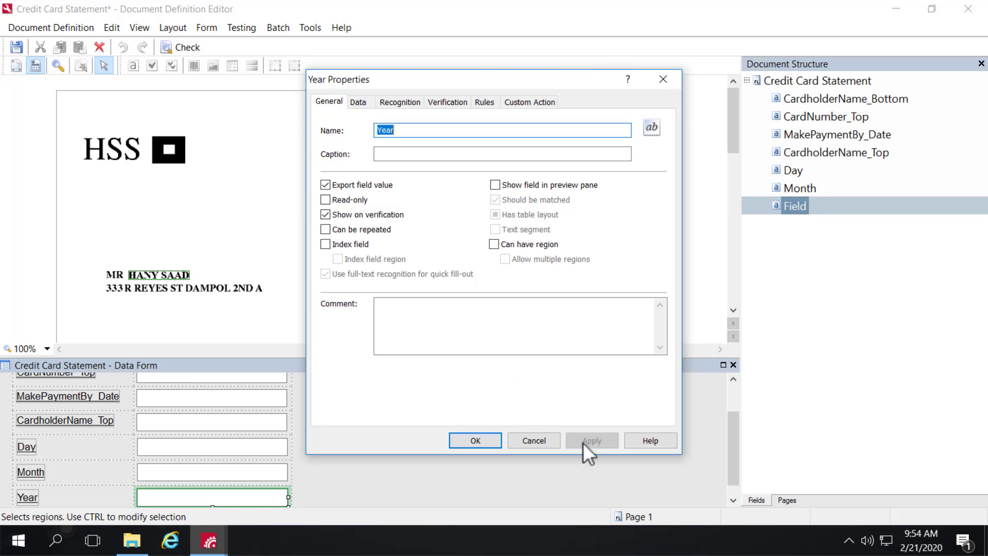
left_click(491, 439)
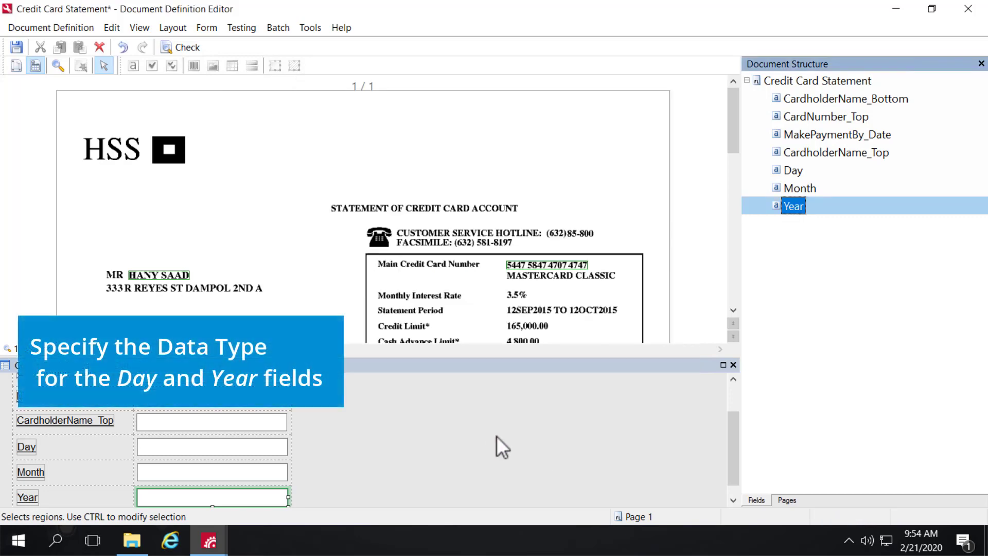
- Set the data type of the Day and Year fields together to Code
left_click(797, 168, "ctrl")
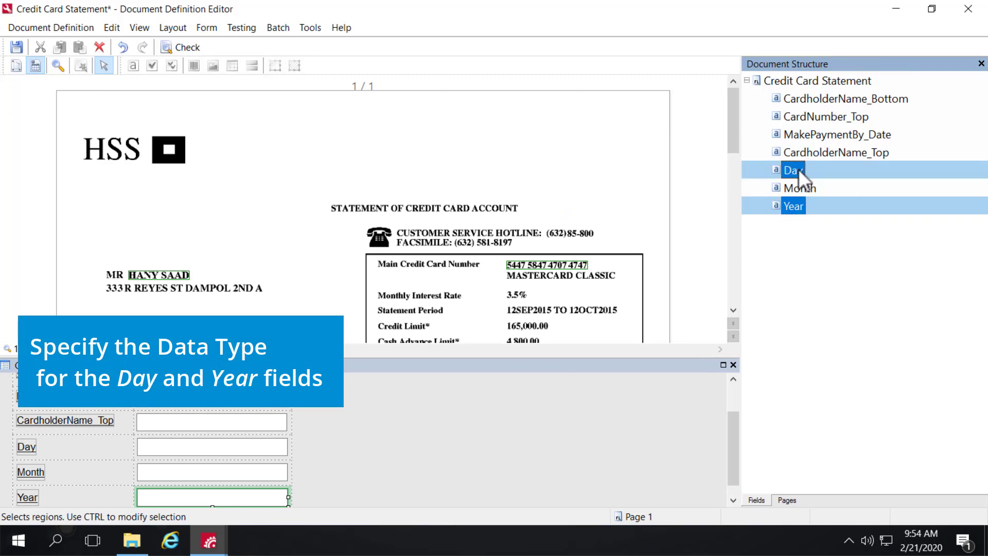
right_click(798, 169)
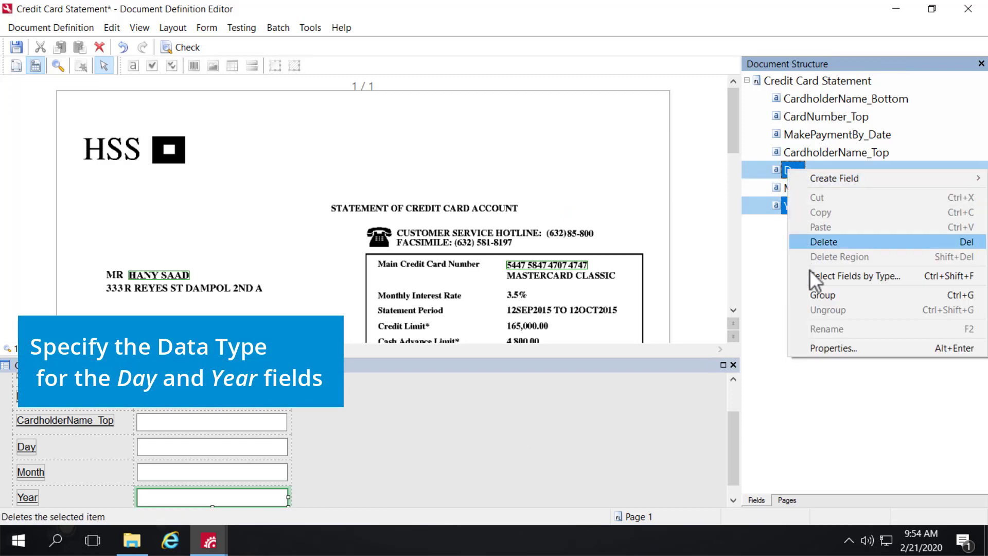
left_click(825, 348)
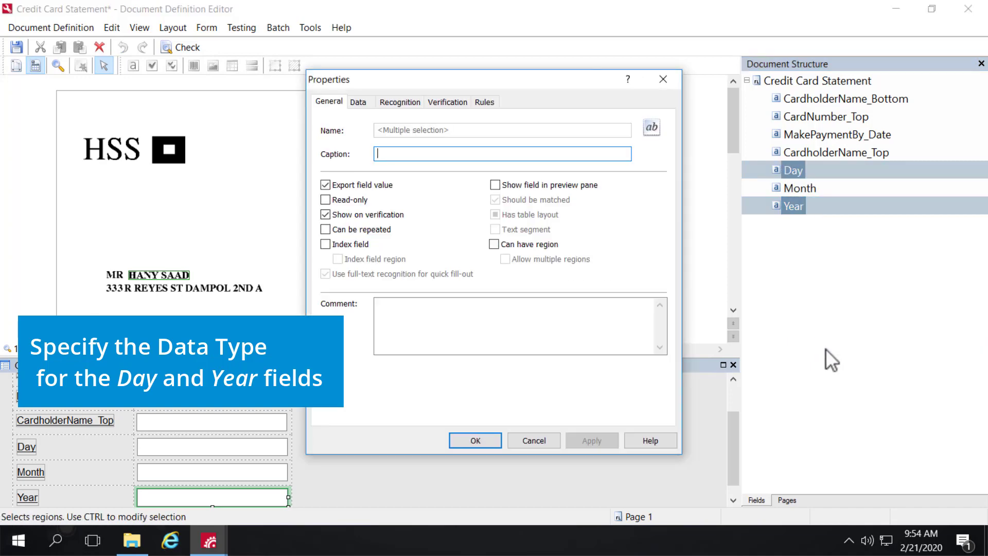
left_click(358, 102)
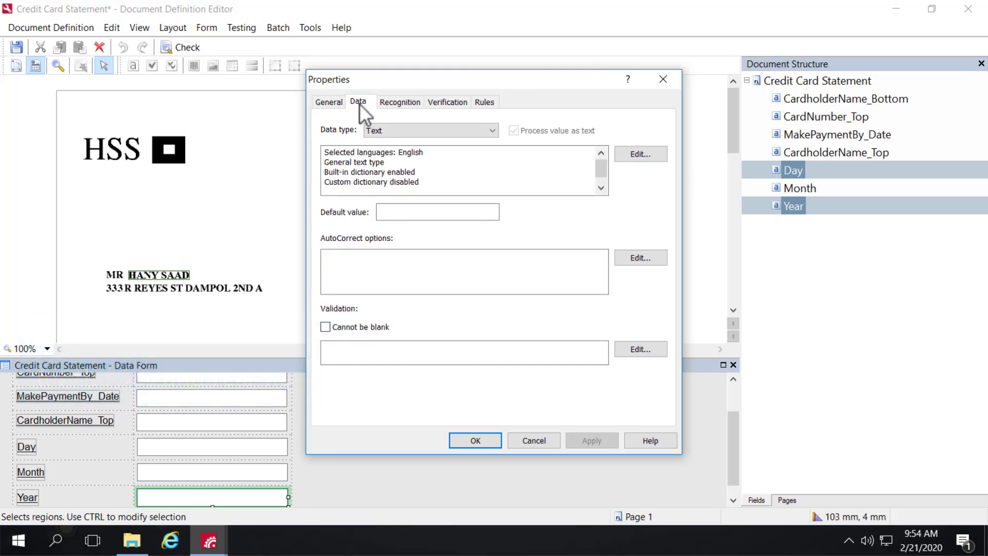
left_click(493, 131)
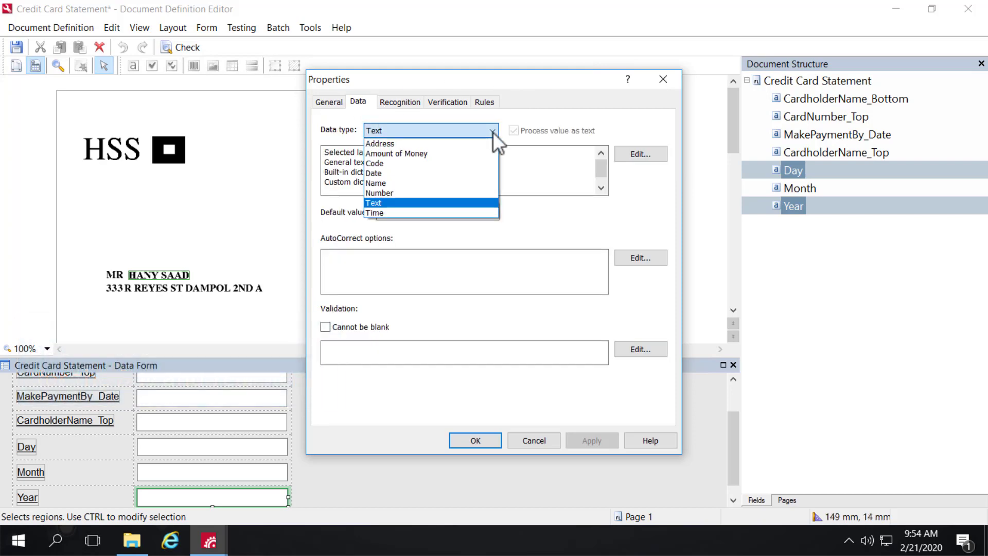
left_click(384, 164)
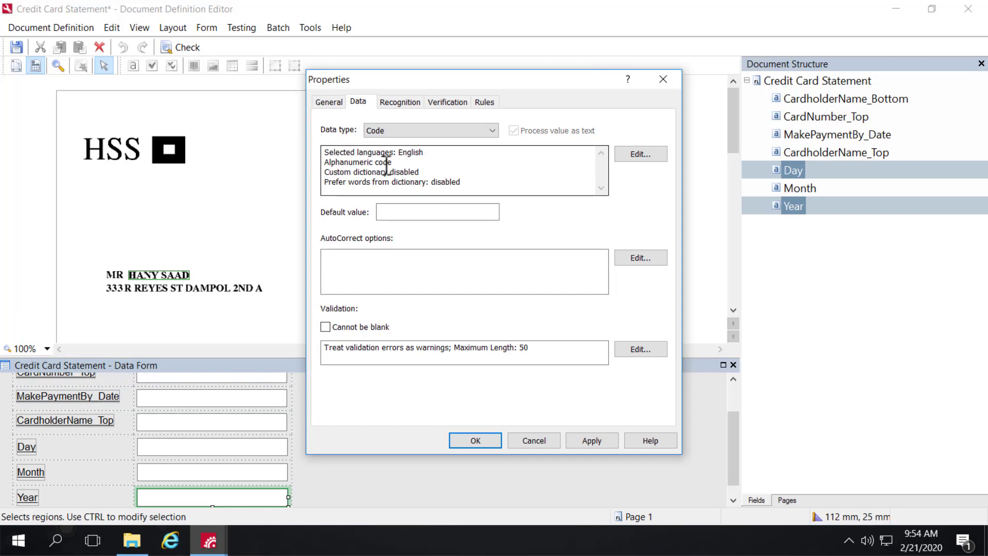
- Switch the Code content settings to Special and start a new data type based only on an alphabet, without a dictionary
left_click(644, 153)
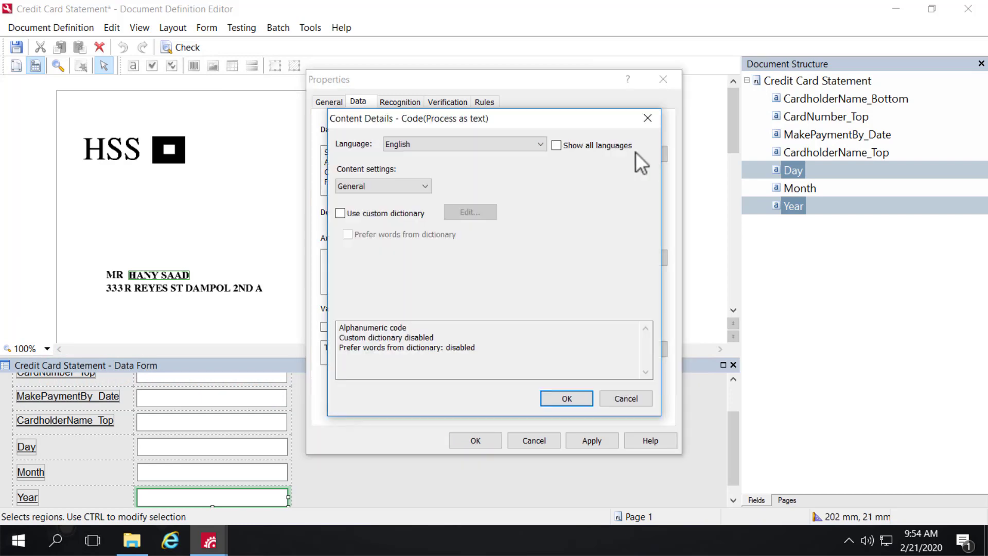
left_click(422, 187)
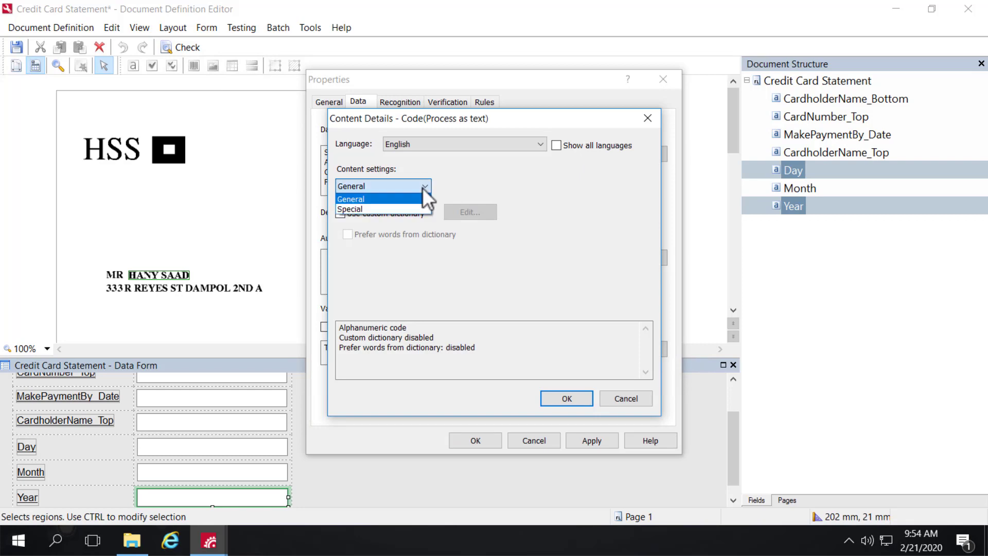
left_click(388, 209)
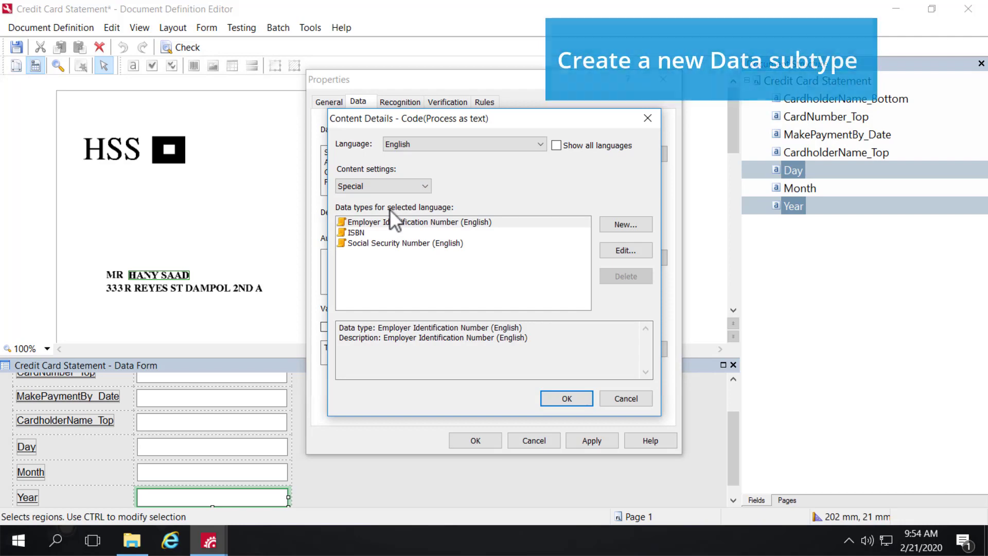
left_click(634, 227)
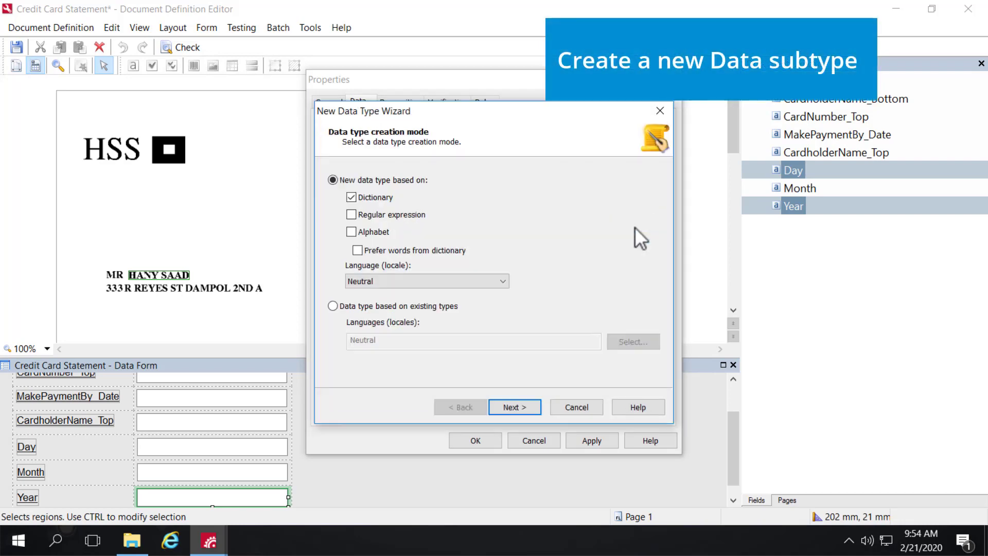
left_click(352, 197)
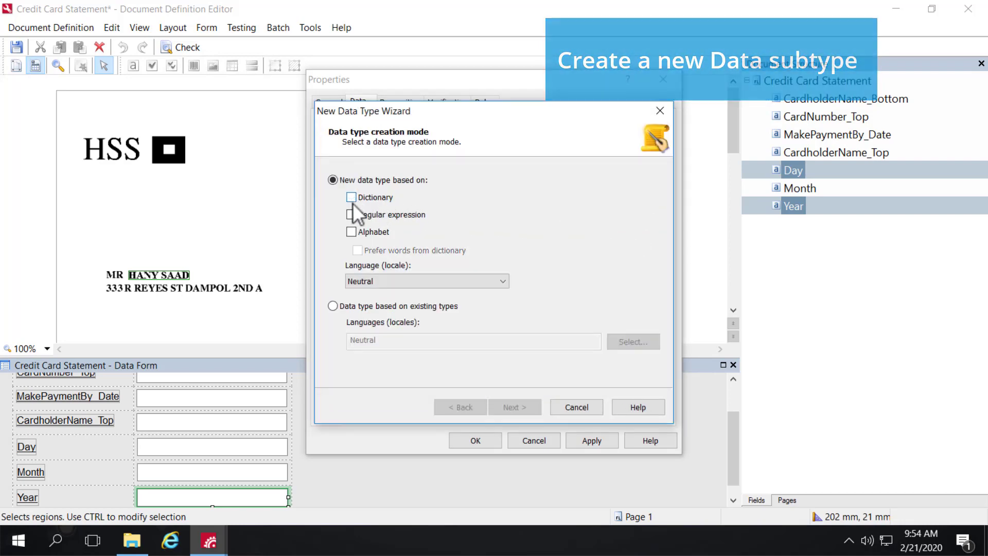
left_click(351, 232)
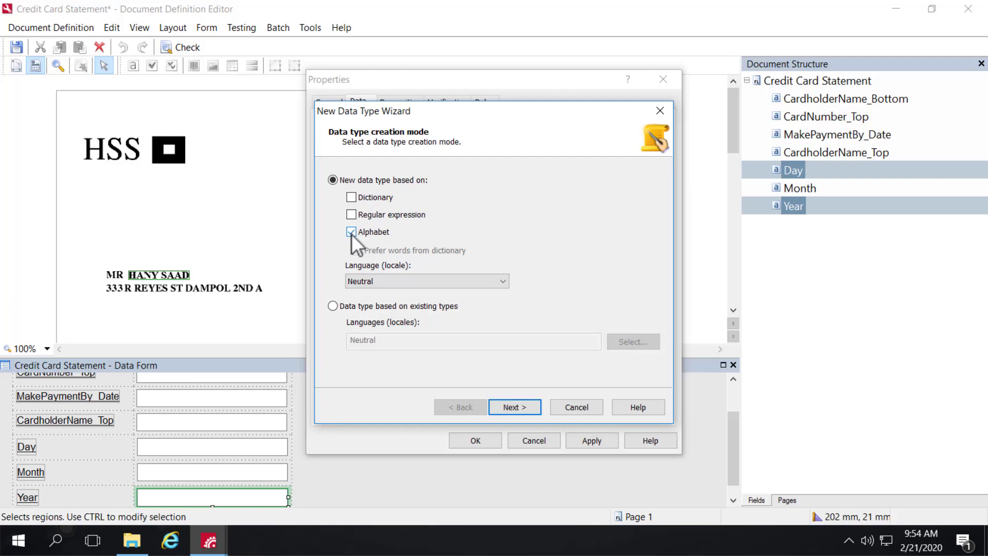
left_click(517, 407)
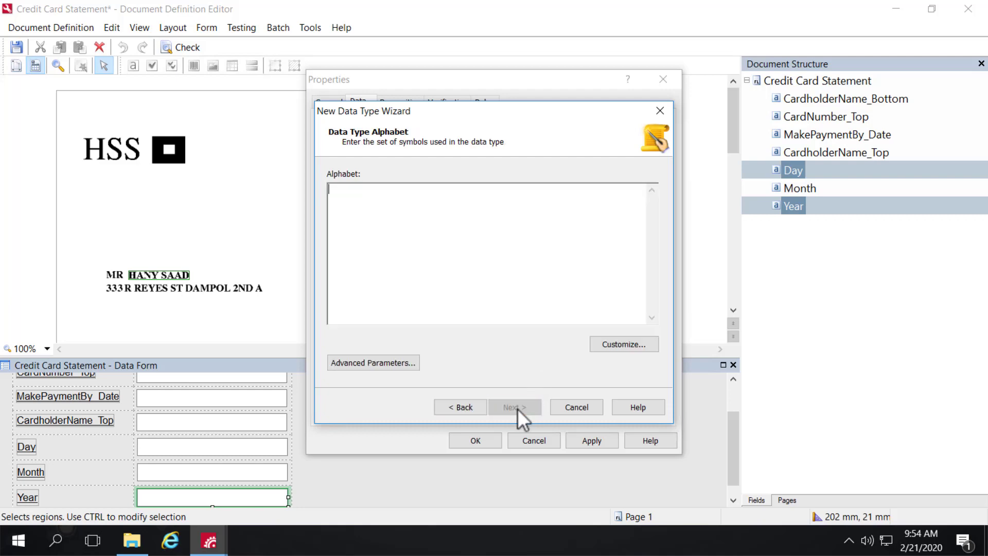
left_click(612, 344)
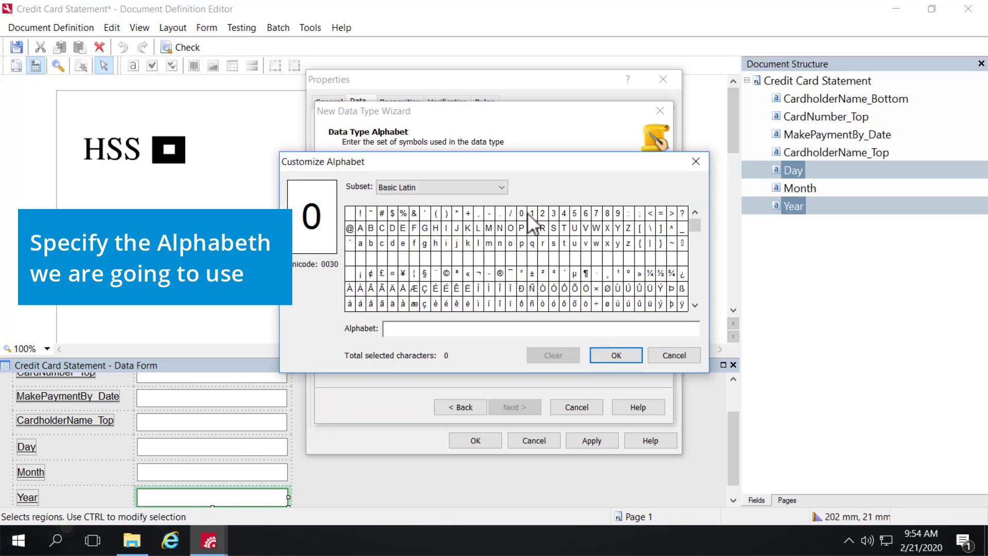
left_click_drag(521, 213, 619, 219)
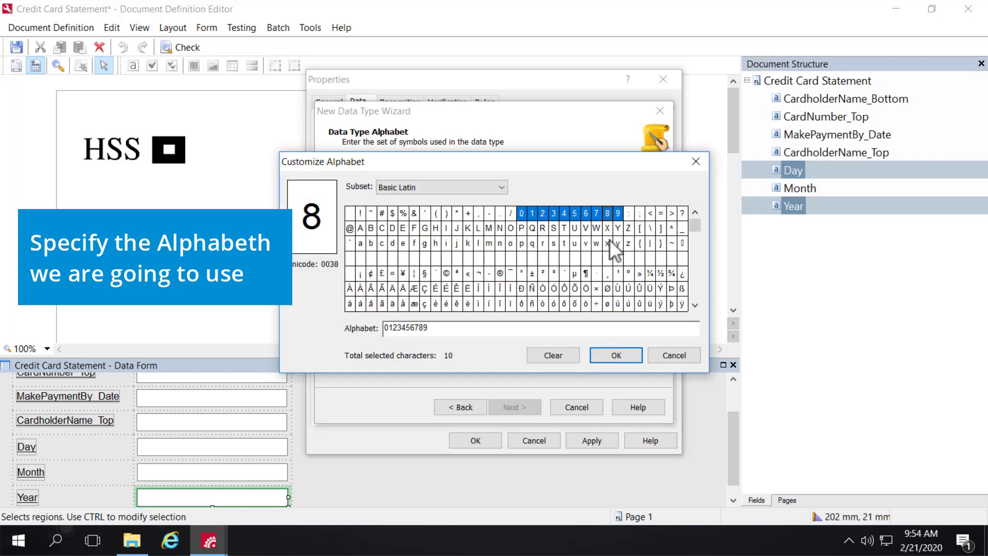
left_click(616, 355)
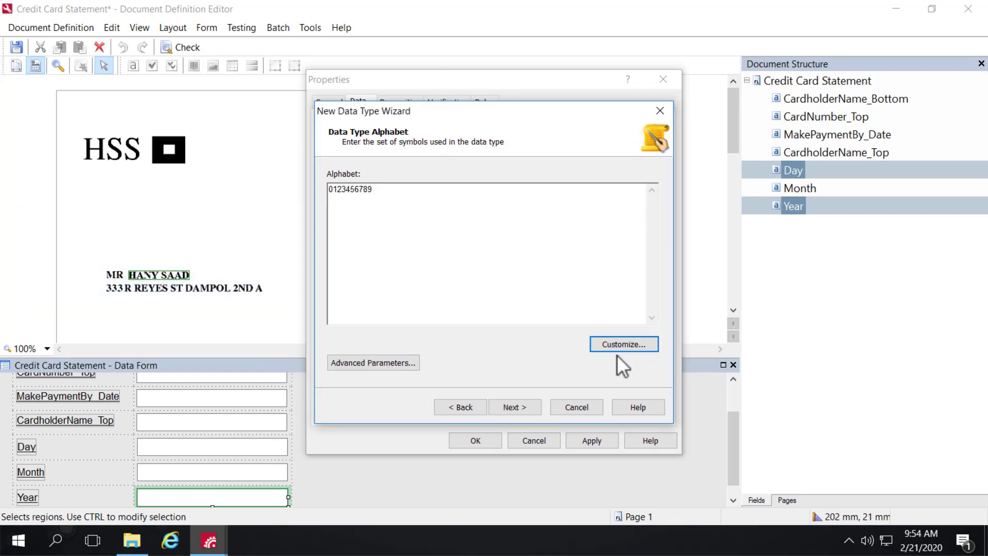
left_click(514, 407)
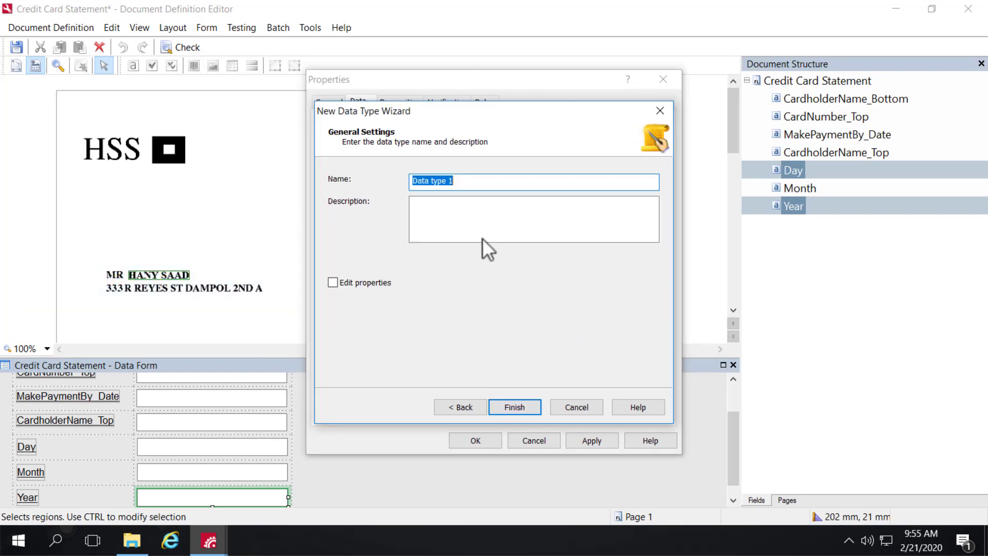
- Name the new data type PaymentDay and apply it to the Day and Year fields
key("BackSpace")
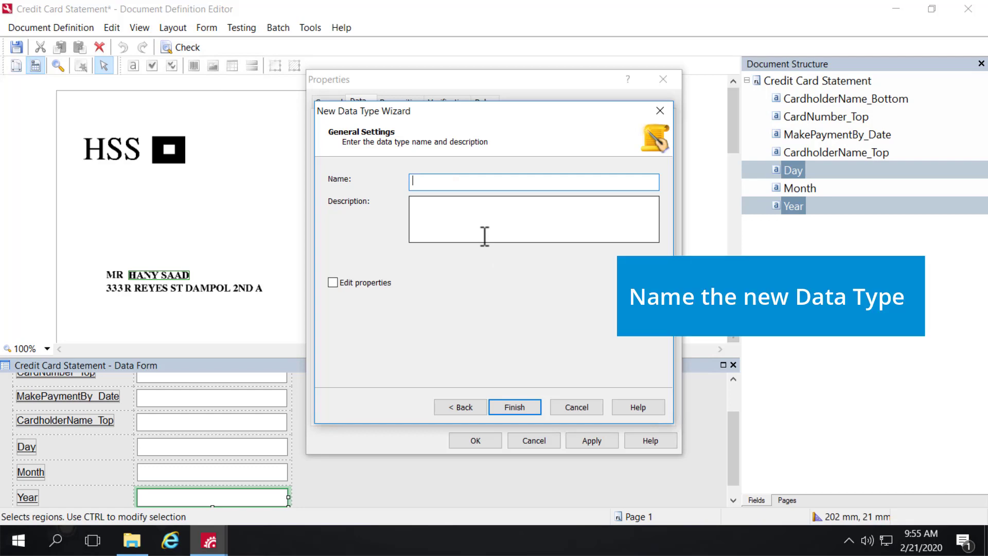
type("Payment")
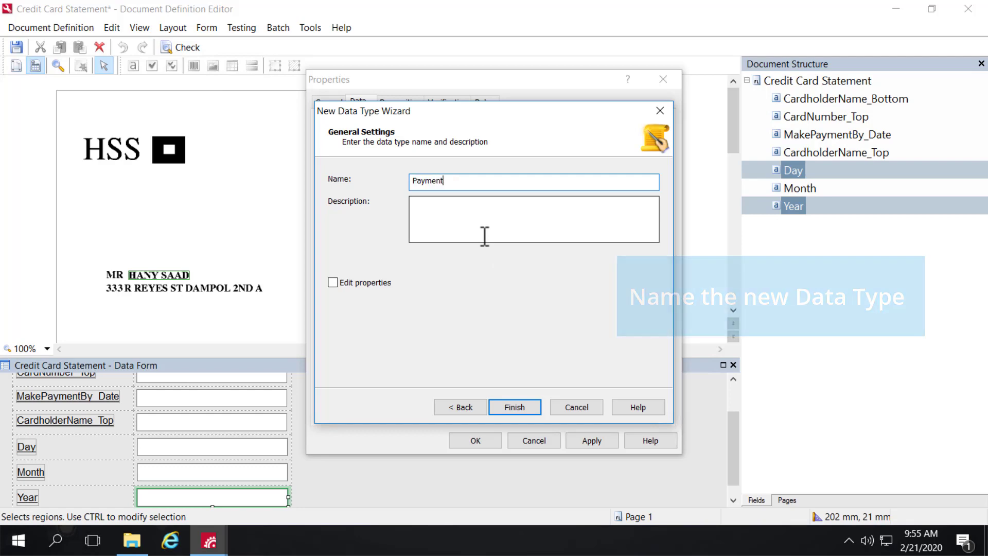
type("Day")
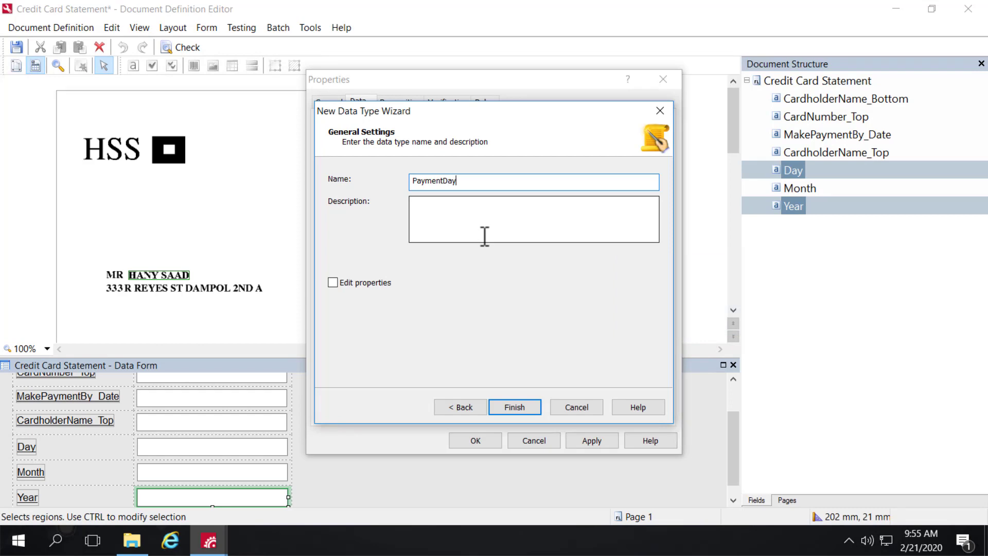
left_click(525, 406)
left_click(575, 396)
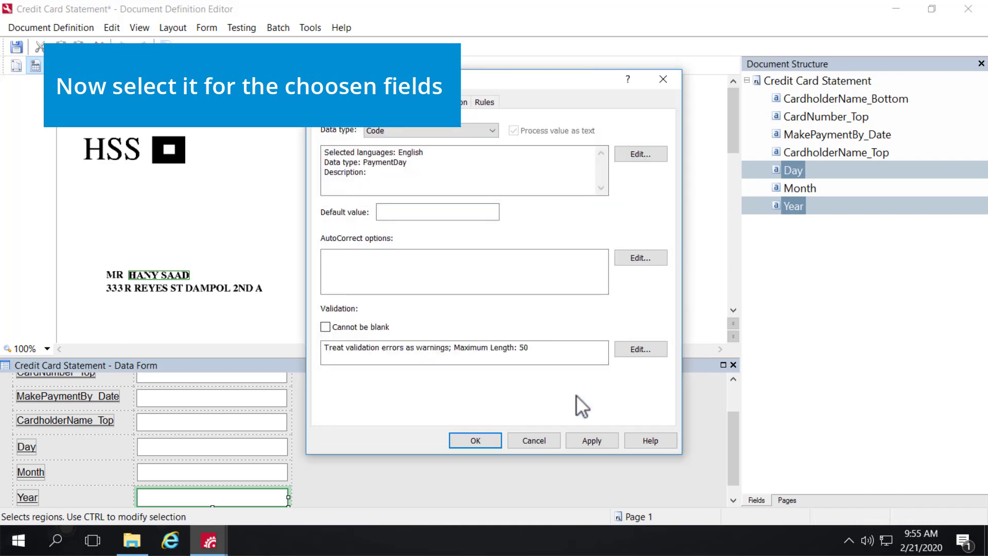
left_click(598, 444)
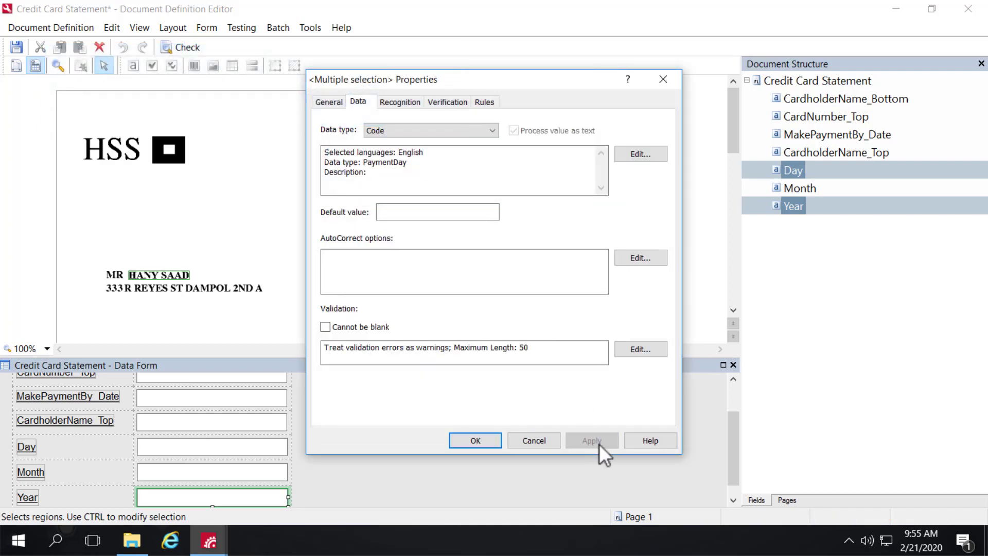
left_click(476, 440)
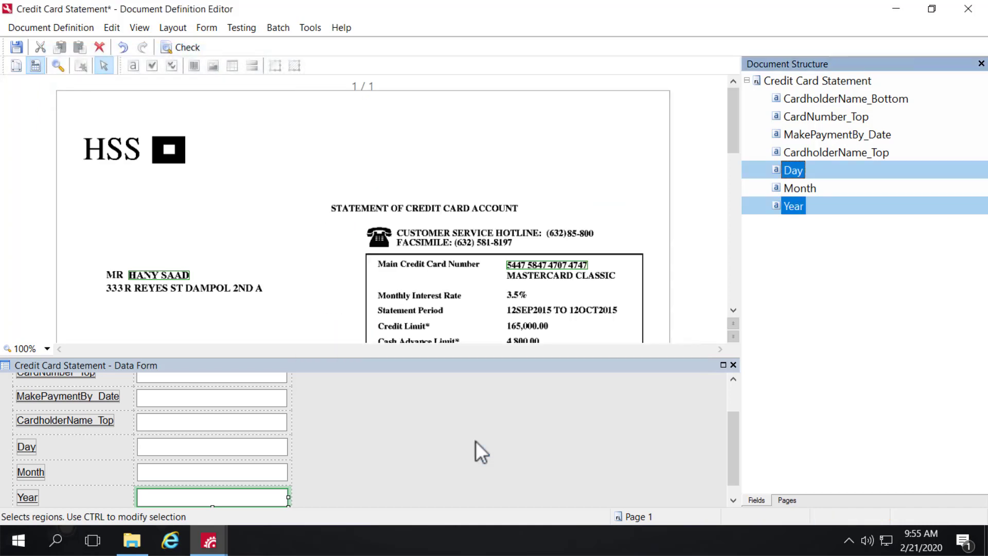
- In the Month field's text content settings, disable the built-in dictionary and enable a custom dictionary
right_click(797, 187)
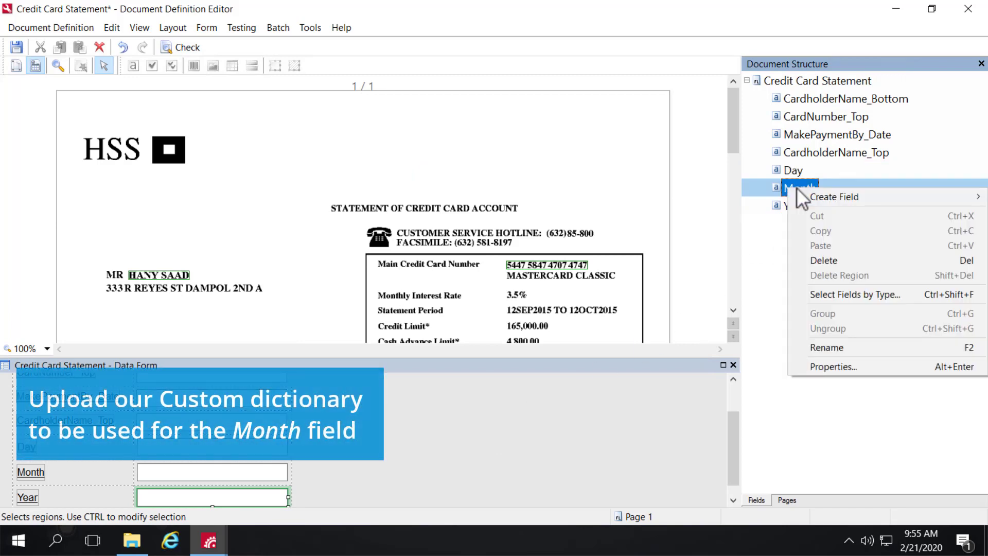
left_click(819, 366)
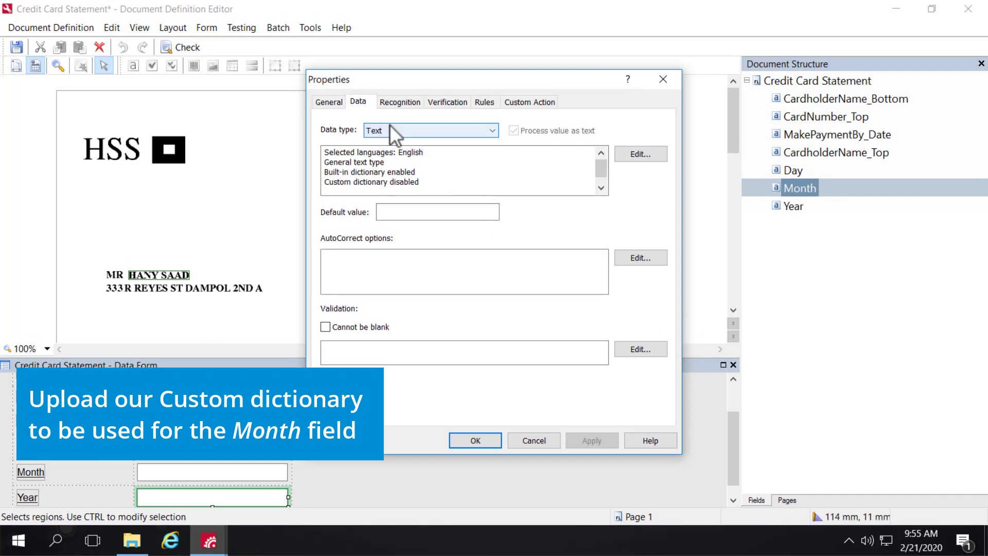
left_click(647, 156)
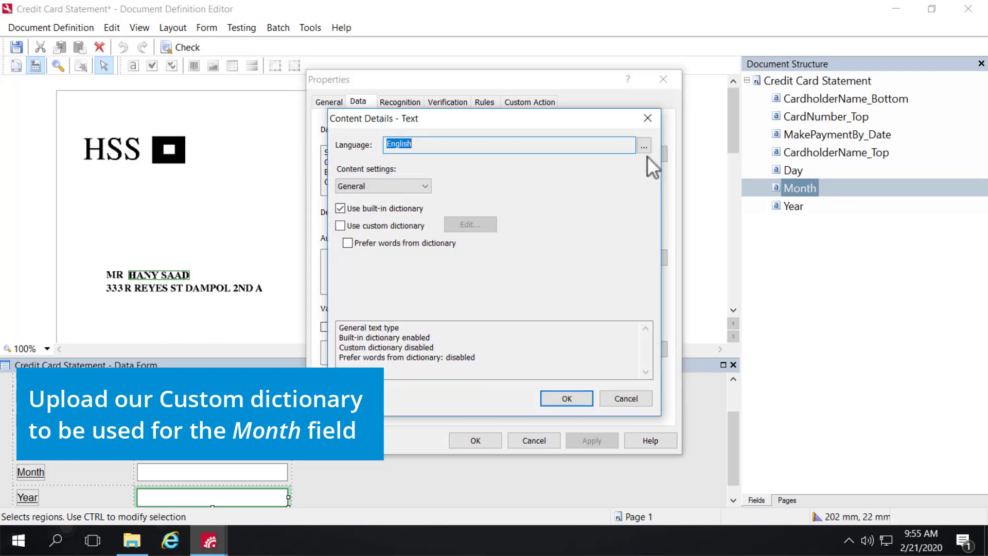
left_click(341, 209)
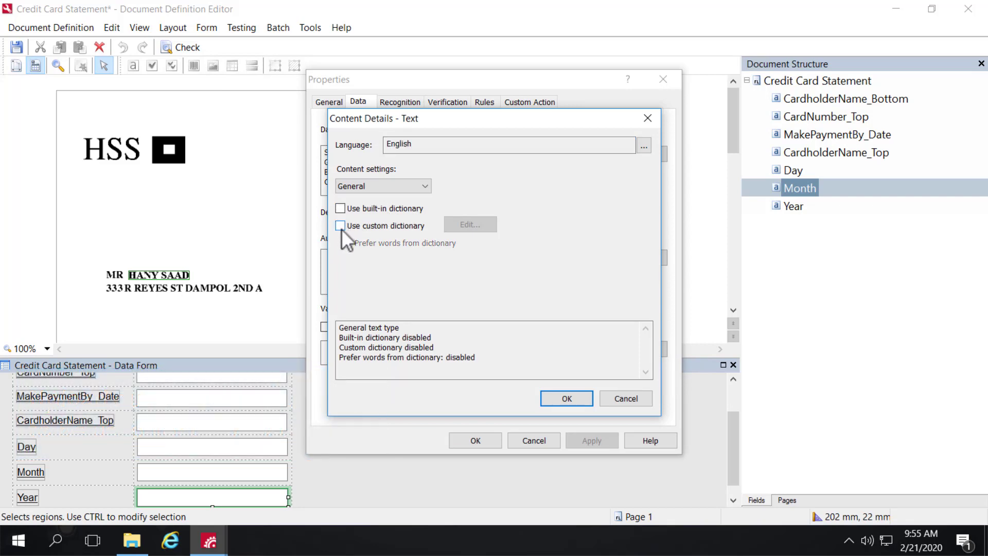
left_click(340, 226)
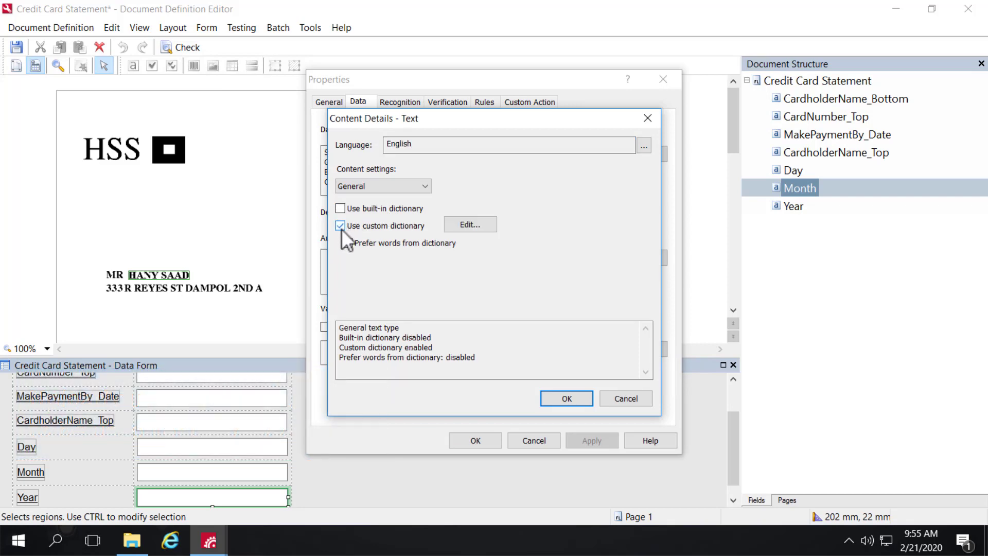
- Load the Months_dictionary file from the ValidationRules folder as the custom dictionary and apply it to the Month field
left_click(470, 224)
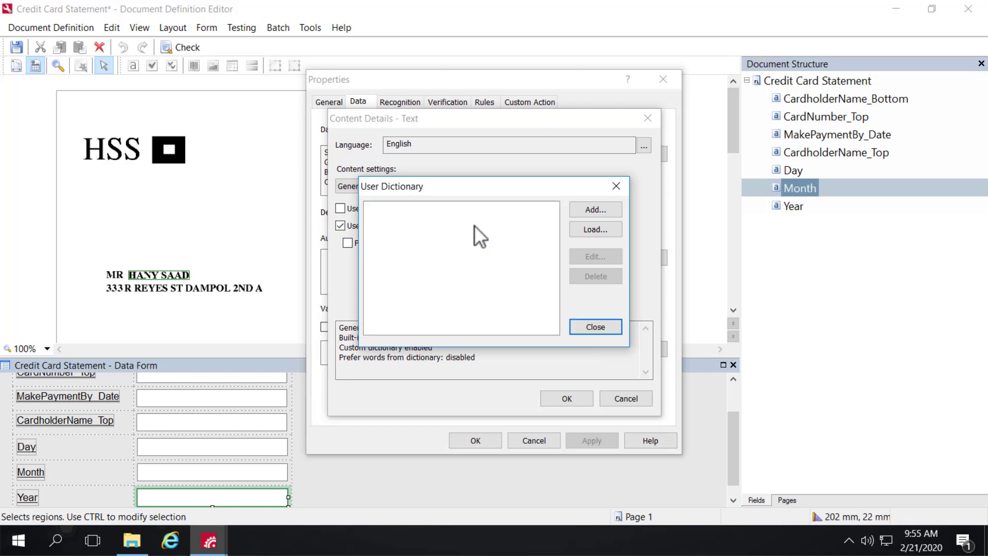
left_click(597, 231)
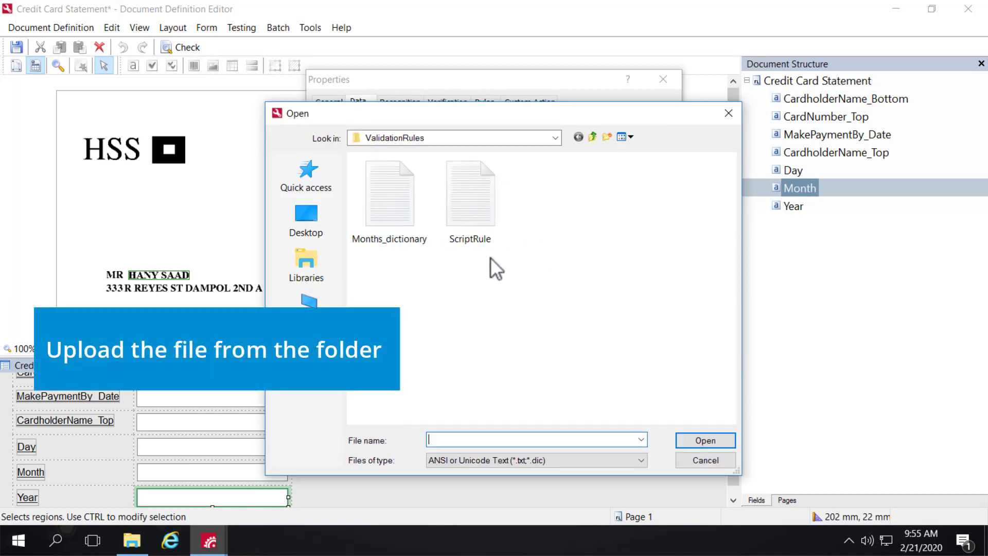
left_click(403, 202)
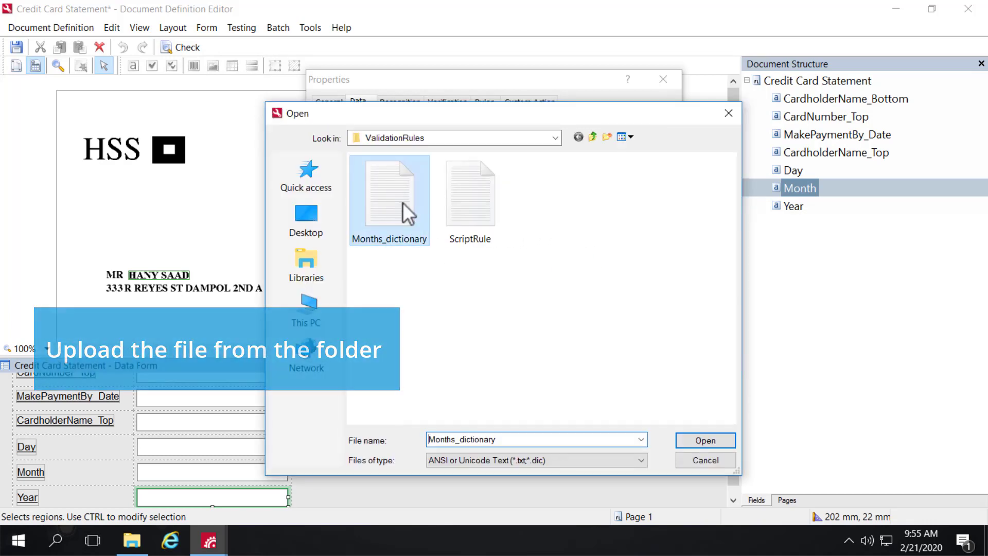
left_click(725, 443)
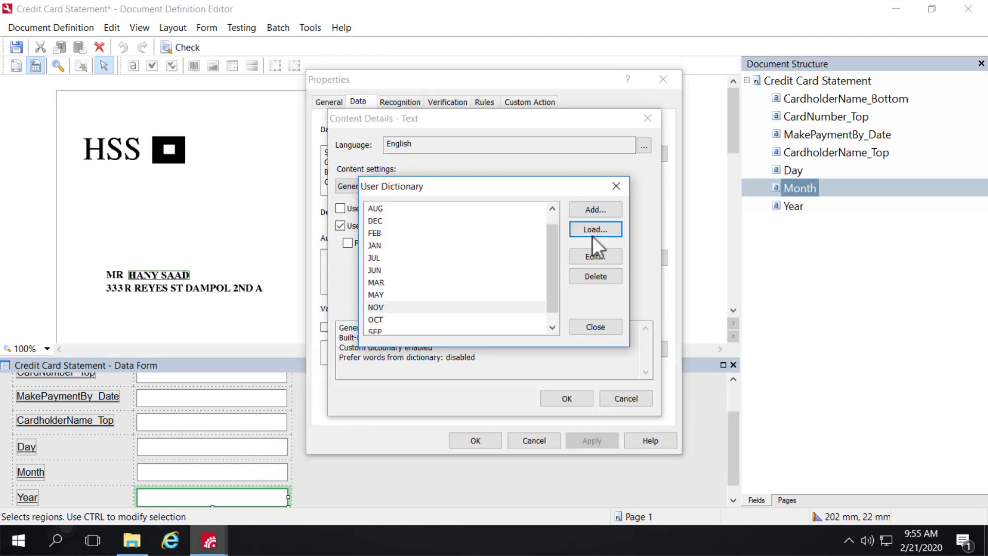
left_click(591, 322)
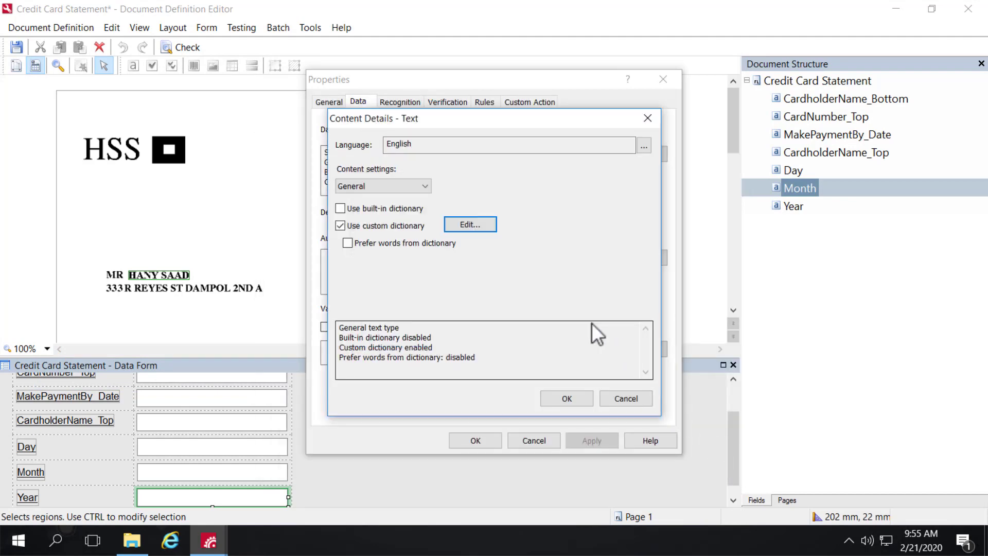
left_click(566, 398)
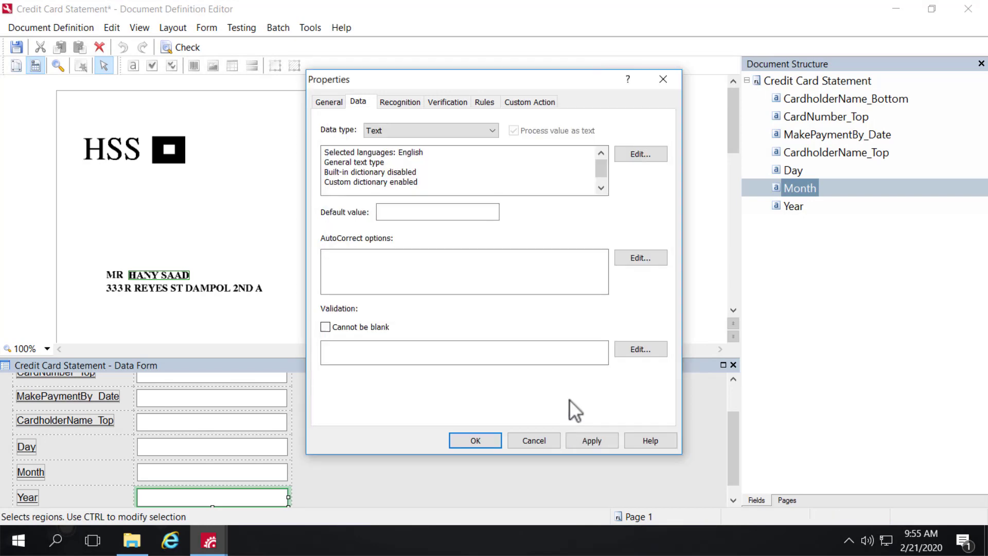
left_click(593, 442)
left_click(475, 440)
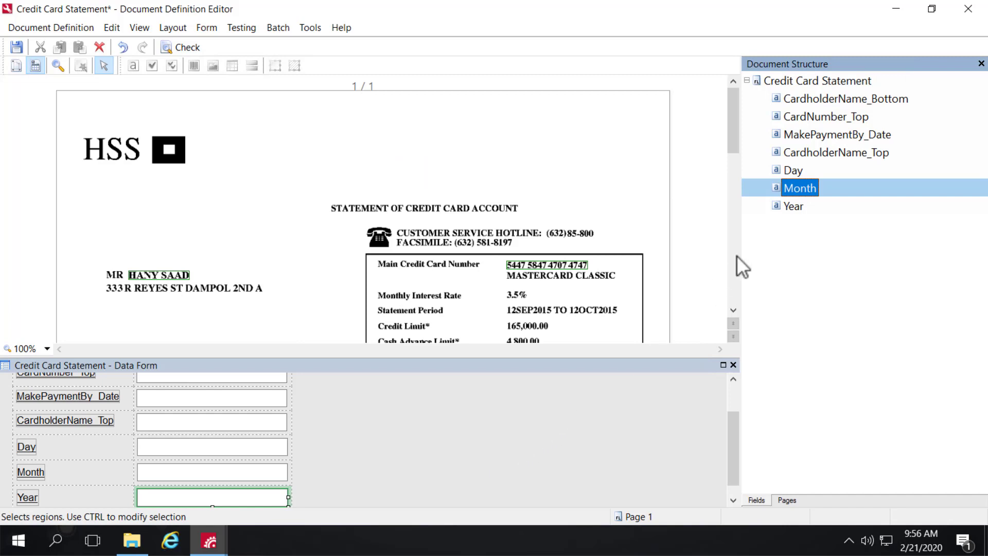
- Turn off exporting of the field value for the MakePaymentBy_Date field
right_click(814, 137)
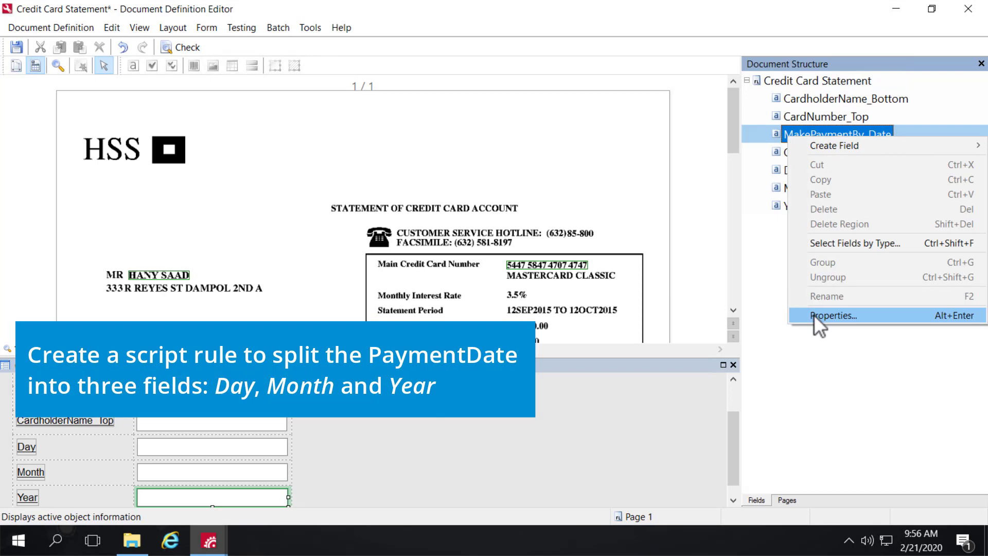
left_click(813, 314)
left_click(328, 101)
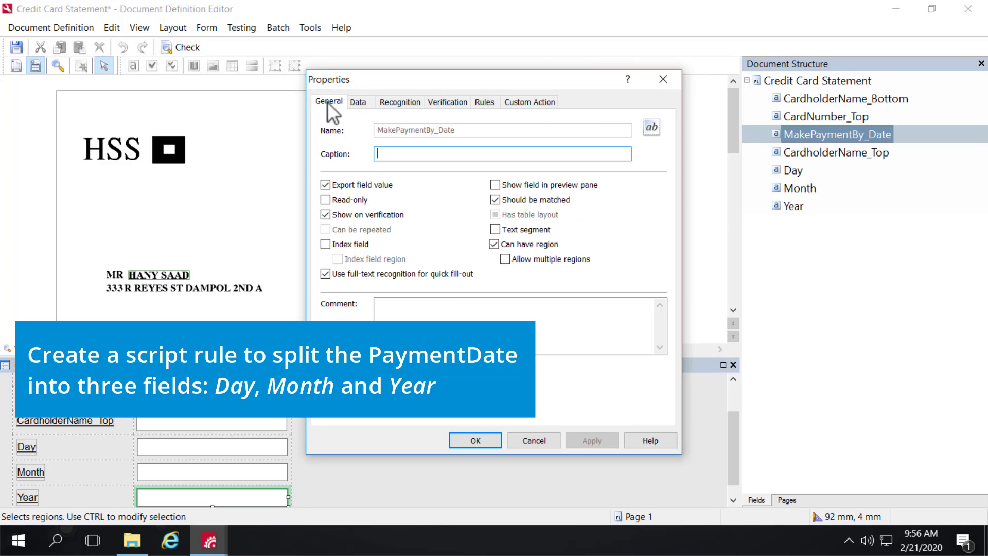
left_click(326, 184)
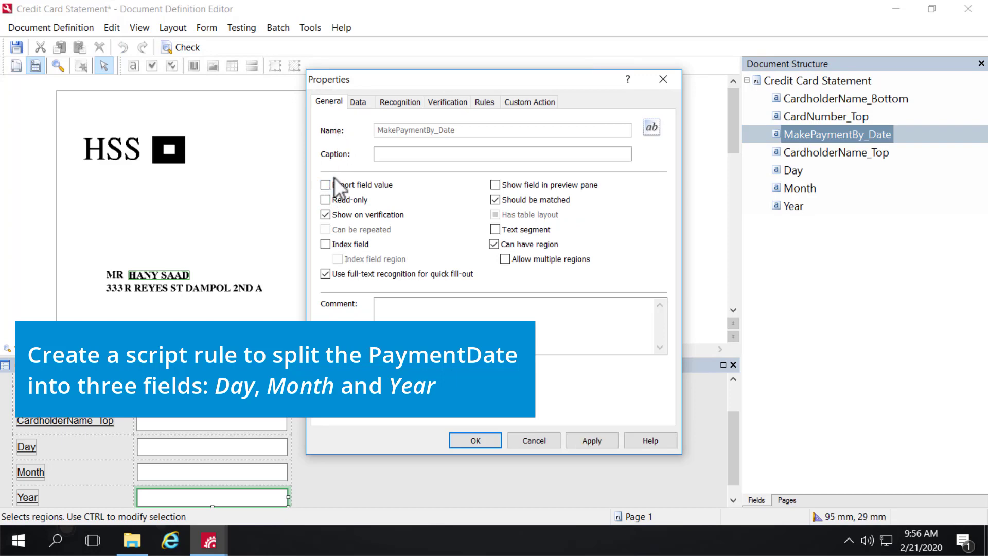
- Create a new Script rule for the MakePaymentBy_Date field and name it Split Payment Date
left_click(483, 102)
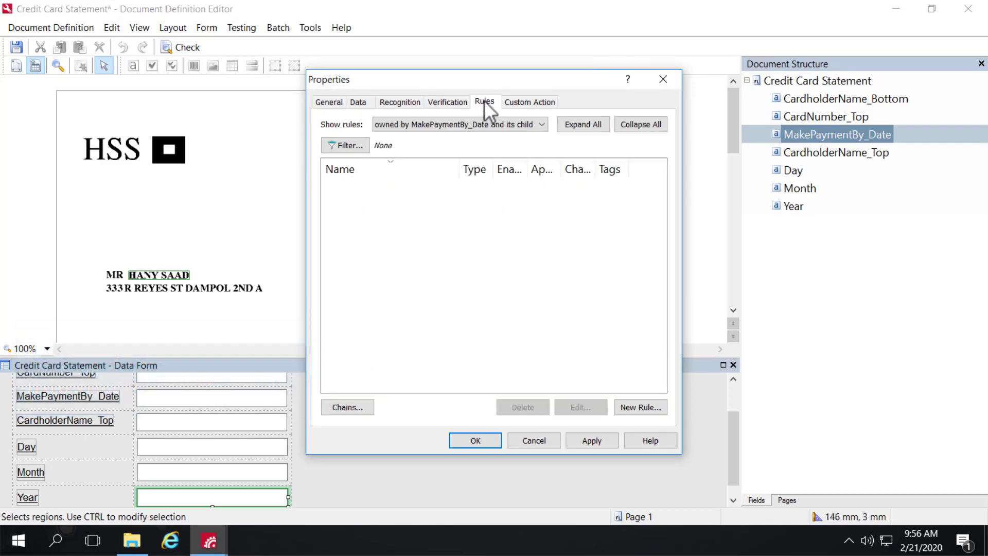
left_click(636, 408)
left_click(381, 236)
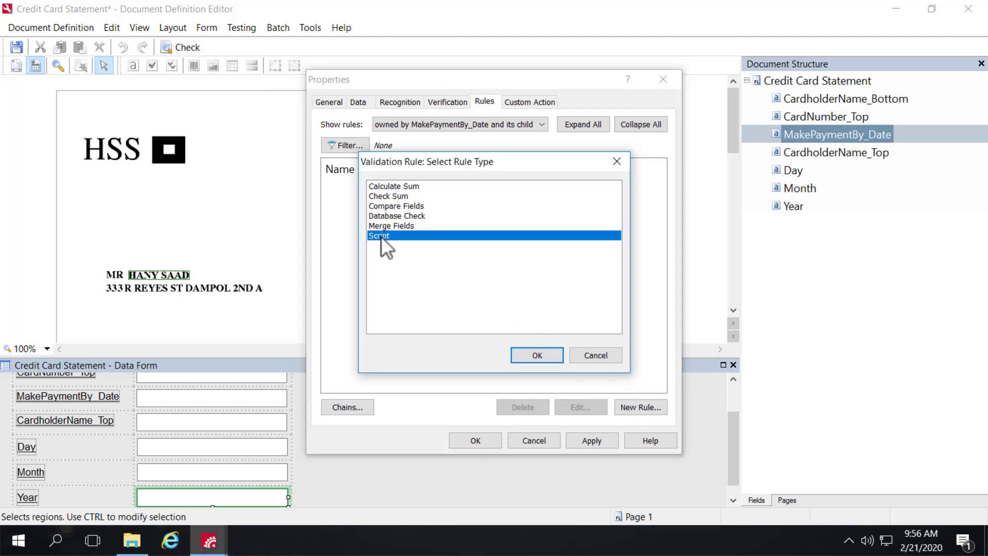
left_click(537, 355)
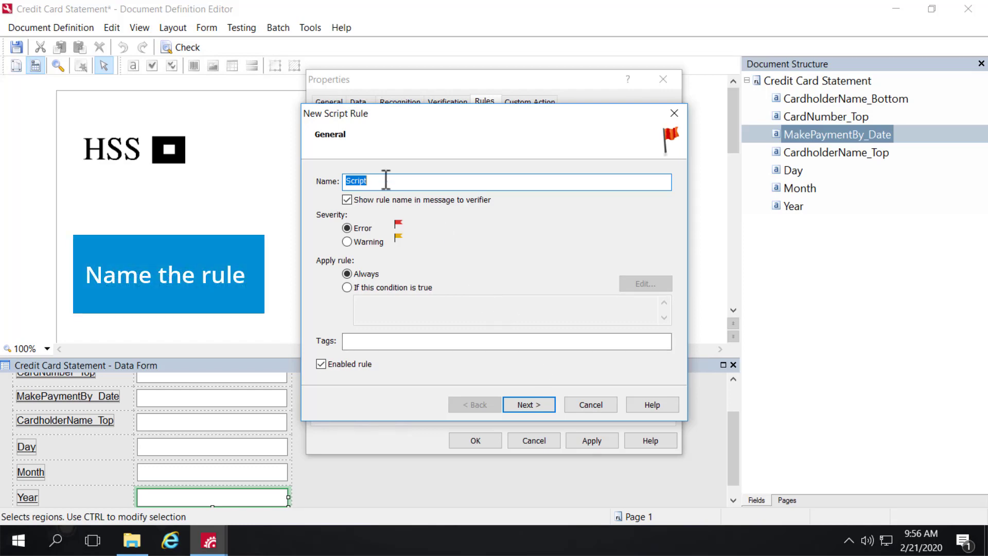
key("BackSpace")
type("Spl")
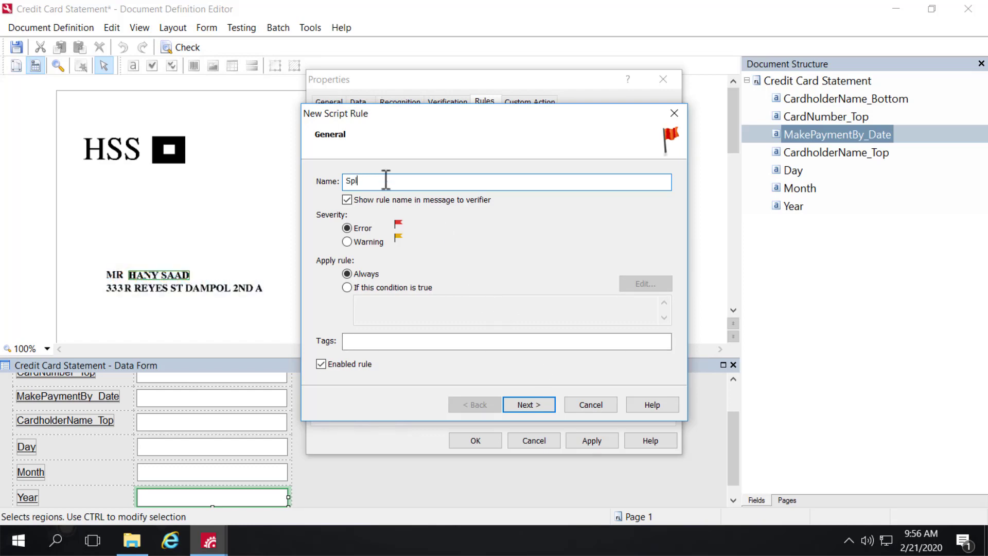
type("it Payment Date")
left_click(531, 403)
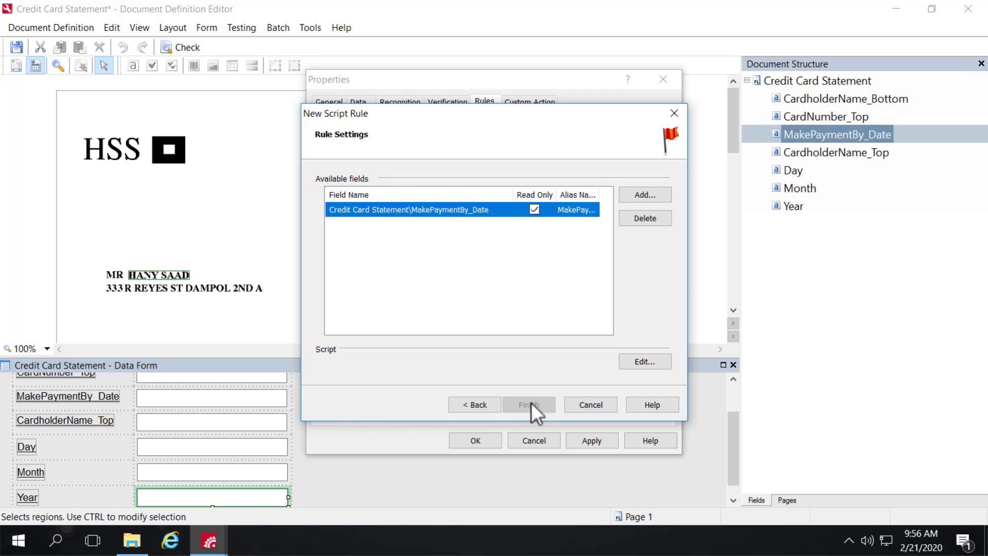
- Add the Day, Month and Year fields to the script rule and make all three editable instead of read-only
left_click(643, 196)
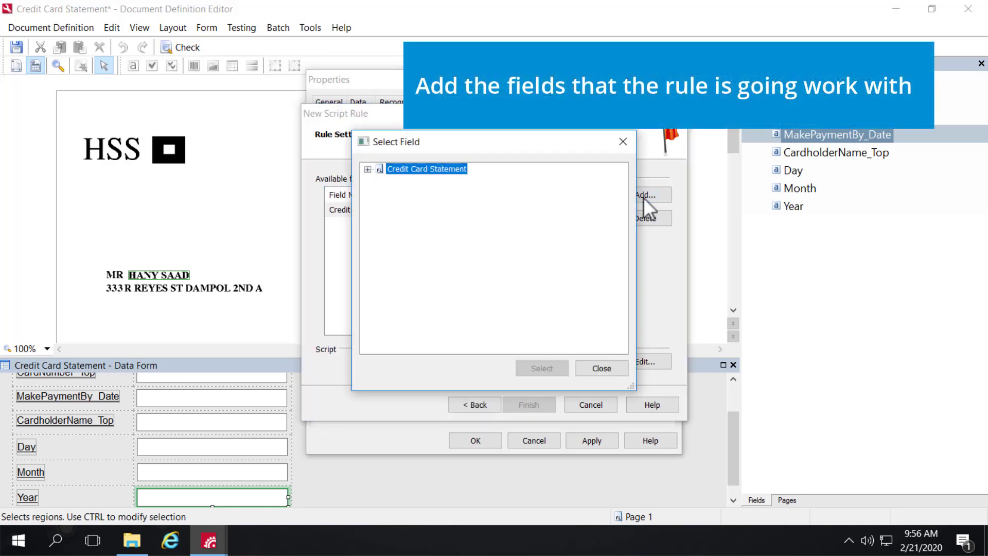
left_click(368, 169)
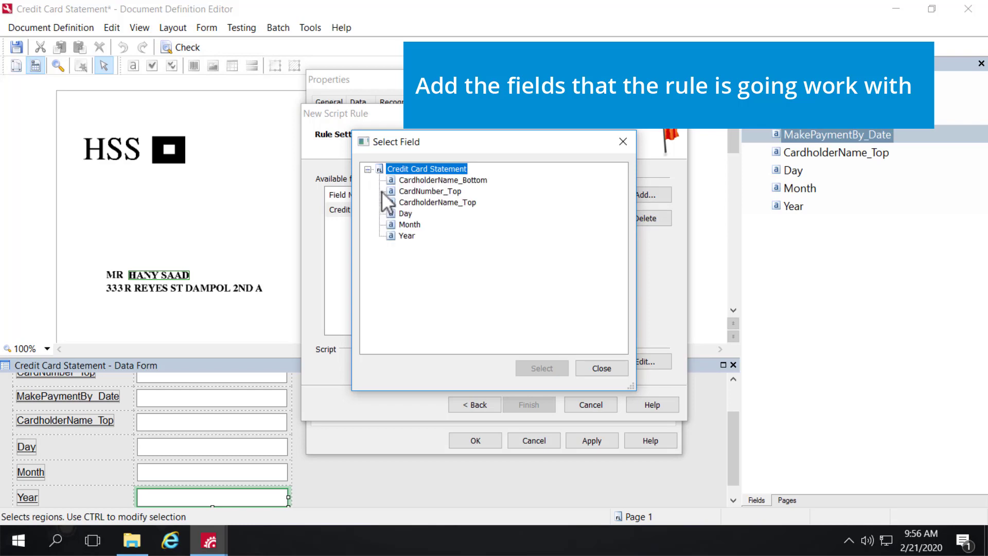
left_click(406, 213)
left_click(541, 369)
left_click(409, 224)
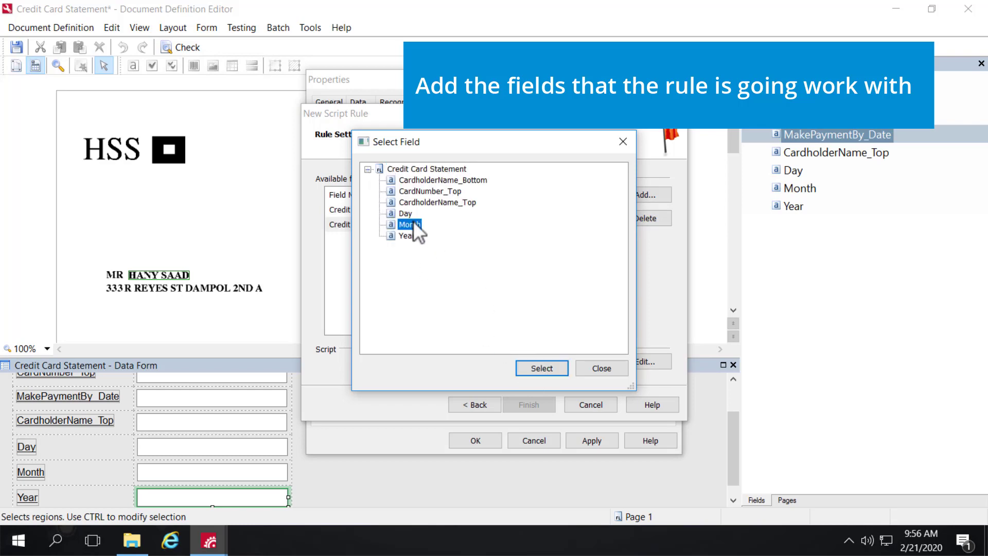
left_click(542, 368)
left_click(401, 236)
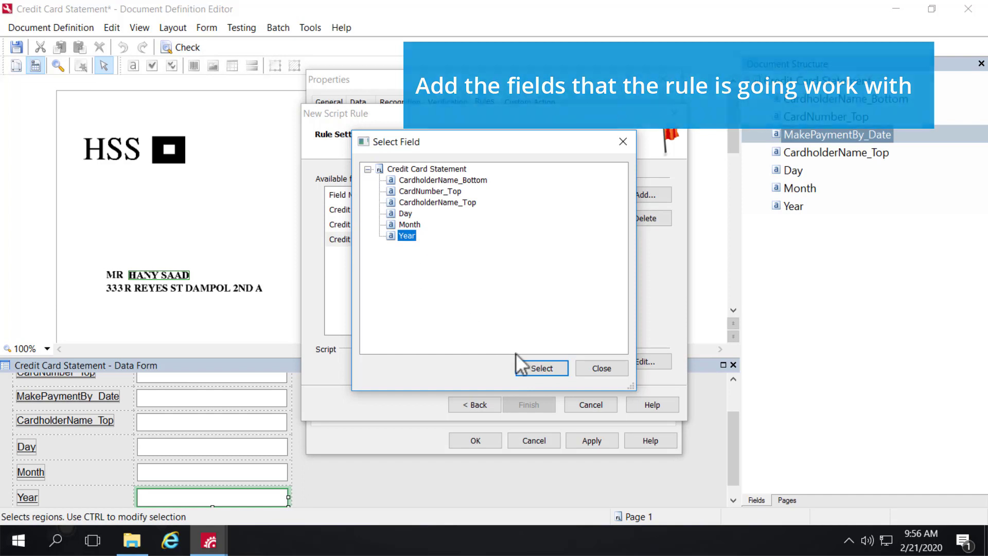
left_click(541, 368)
left_click(617, 373)
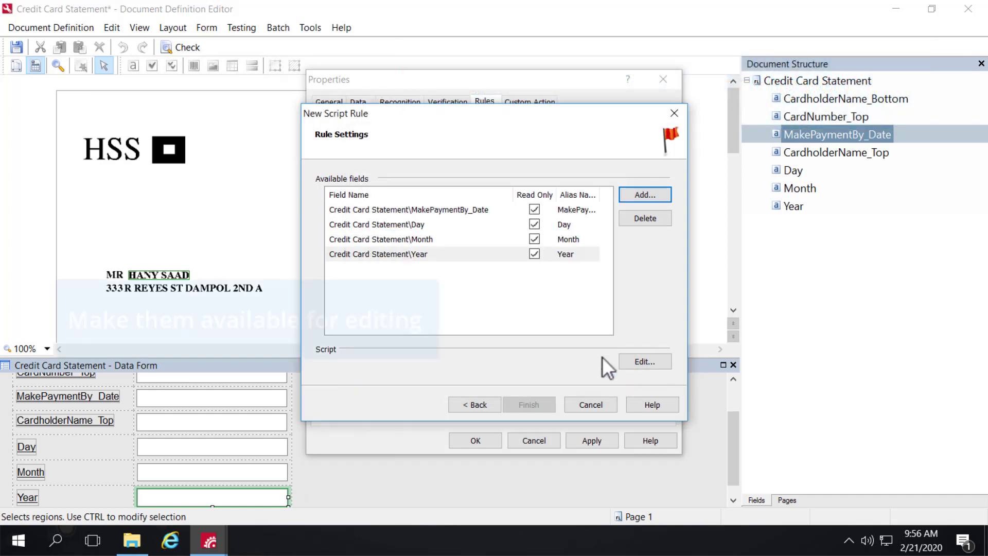
left_click(534, 224)
left_click(534, 254)
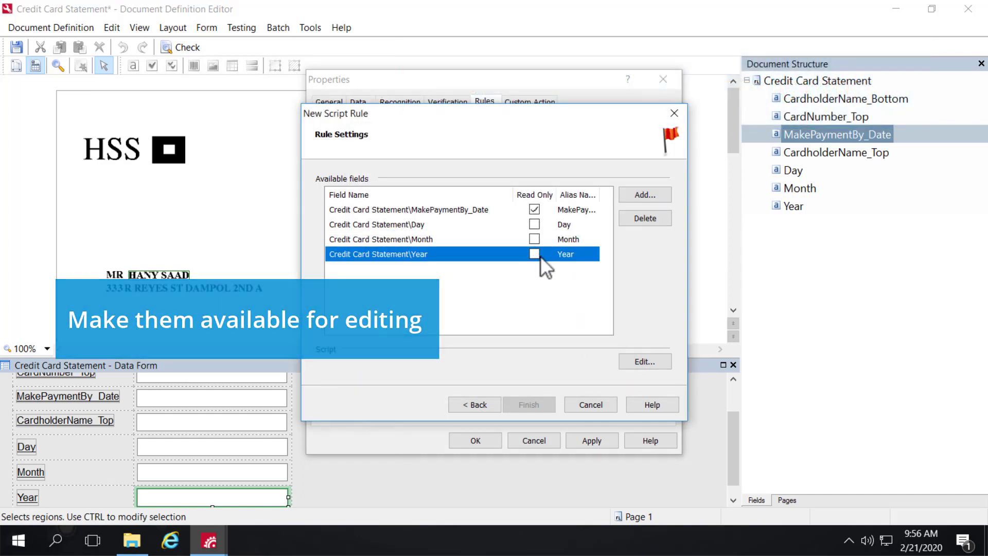
- Change the alias name of the MakePaymentBy_Date field in the rule to Date
double_click(578, 208)
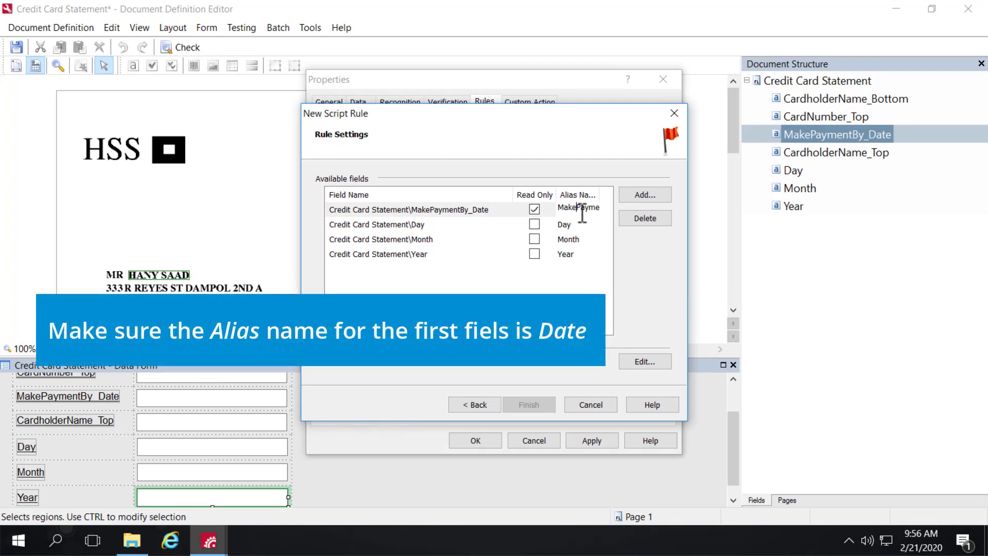
key("BackSpace")
key("BackSpace")
key("BackSpace")
key("BackSpace")
key("Delete")
key("Delete")
key("Delete")
key("Delete")
key("Delete")
key("Delete")
key("Delete")
key("Delete")
key("Delete")
key("Delete")
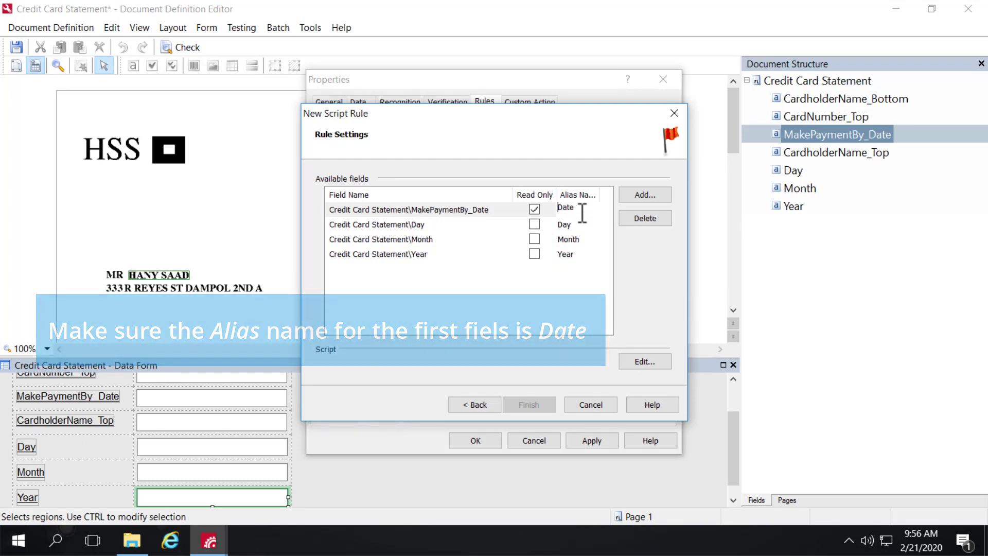
key("Return")
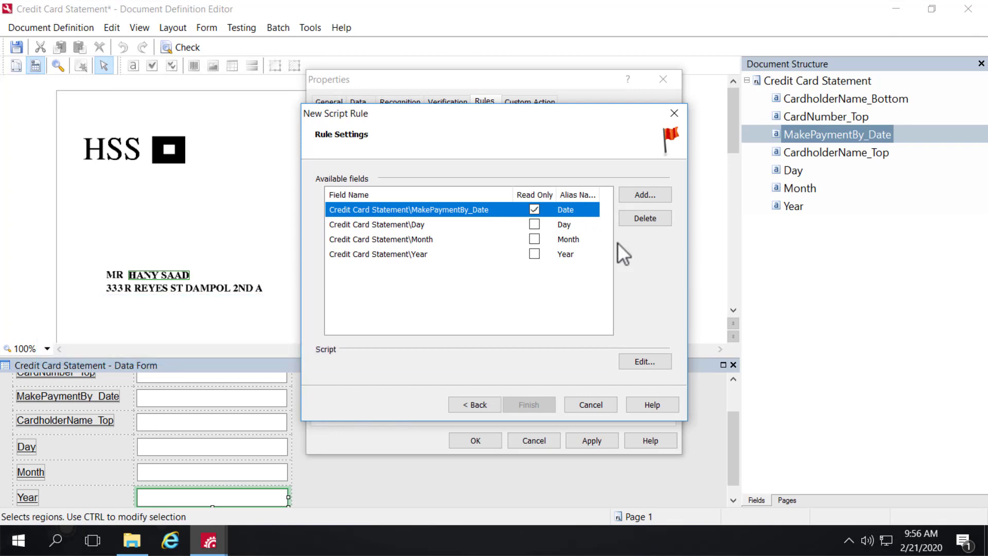
- Open the rule's script for editing, and open the ScriptRule file from ABBYY Training\Basic_Classwork\11 - Document Definition\ValidationRules in Notepad
left_click(649, 362)
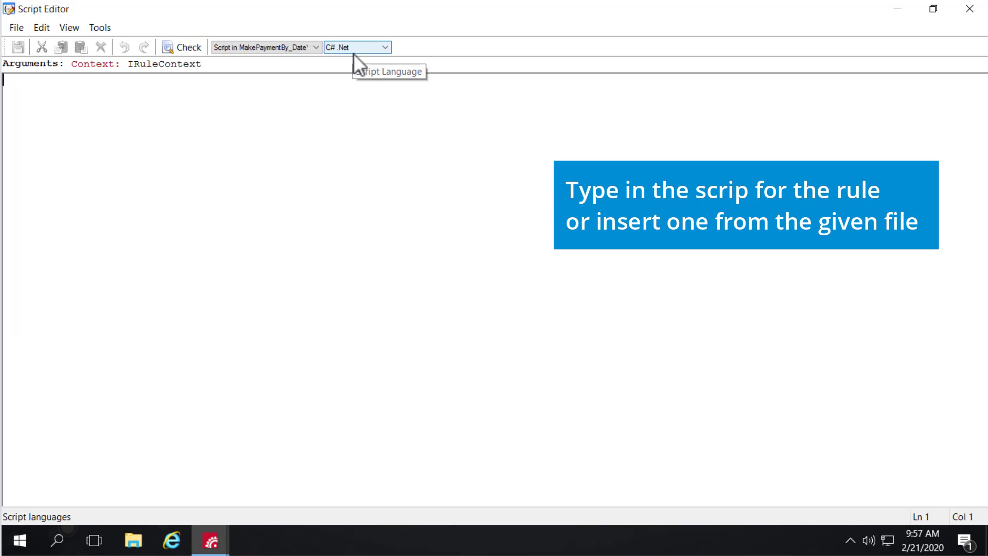
left_click(135, 549)
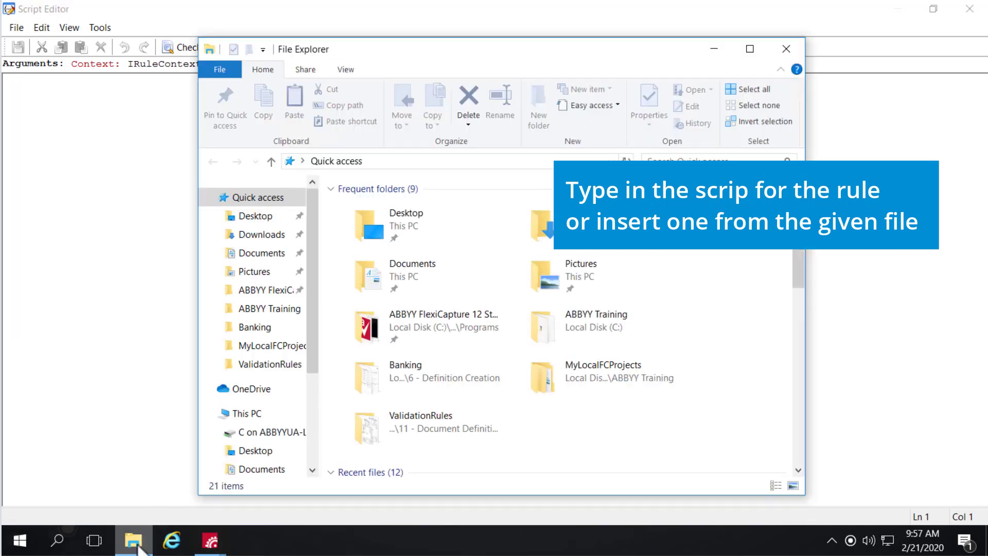
double_click(595, 336)
double_click(422, 210)
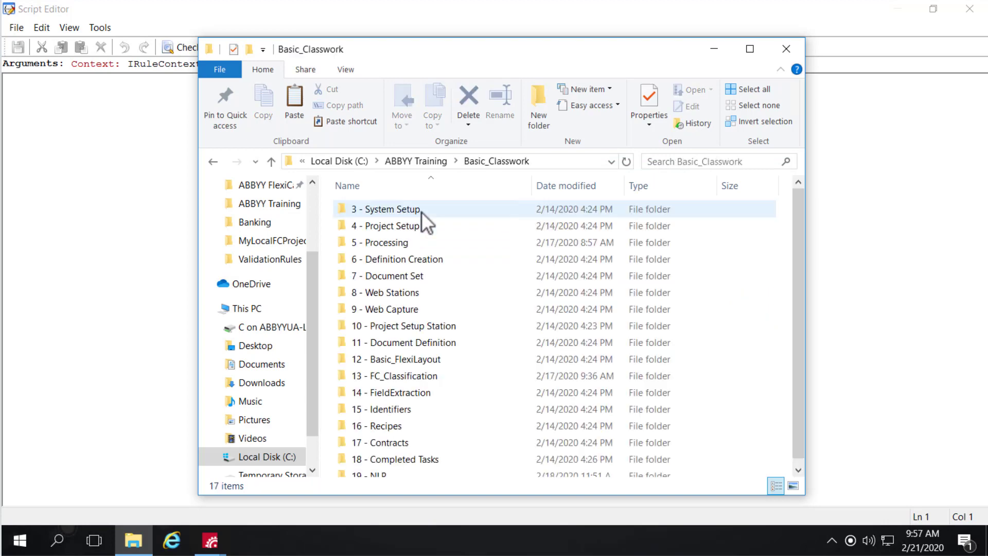
double_click(413, 341)
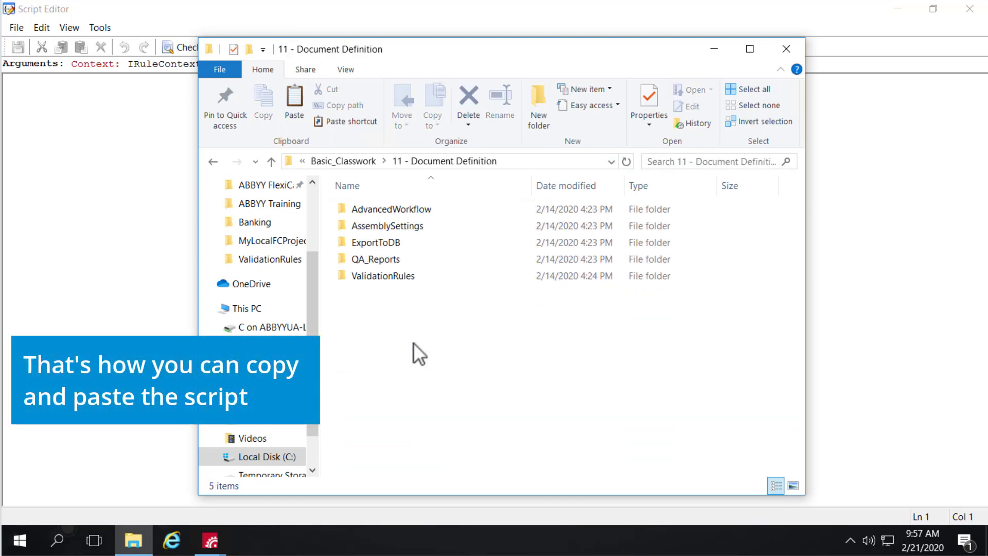
double_click(407, 280)
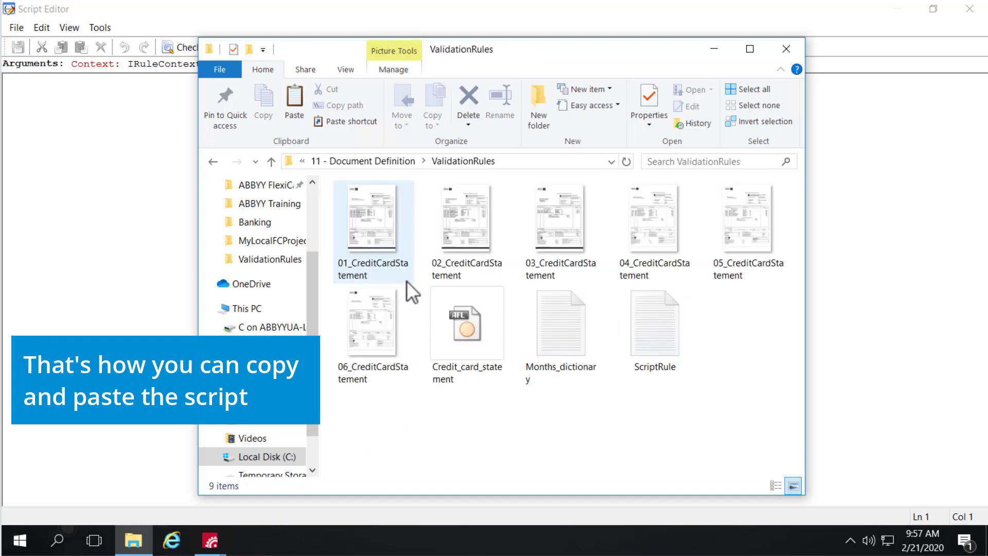
double_click(661, 328)
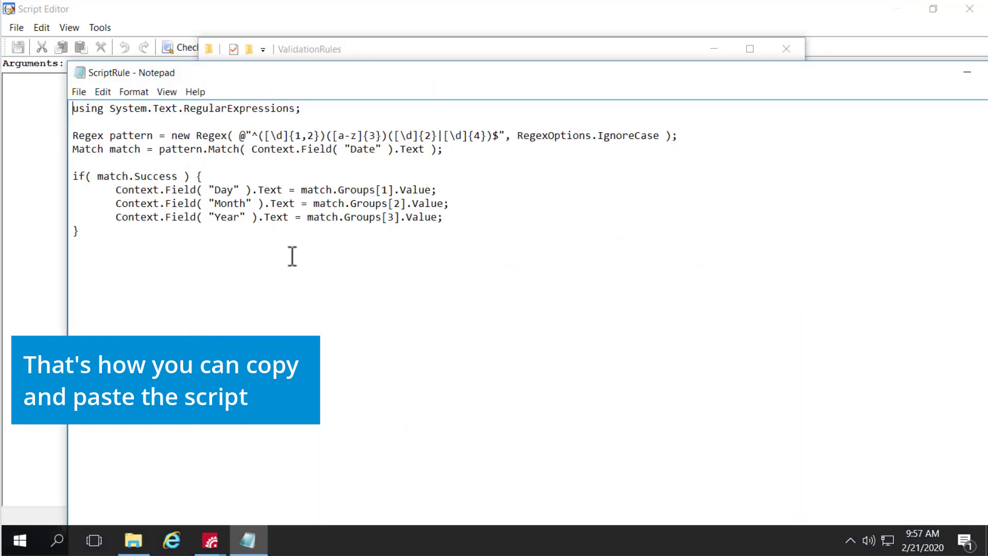
- Copy the whole ScriptRule text from Notepad and paste it into the empty rule script in the Script Editor
key("ctrl+a")
key("ctrl+c")
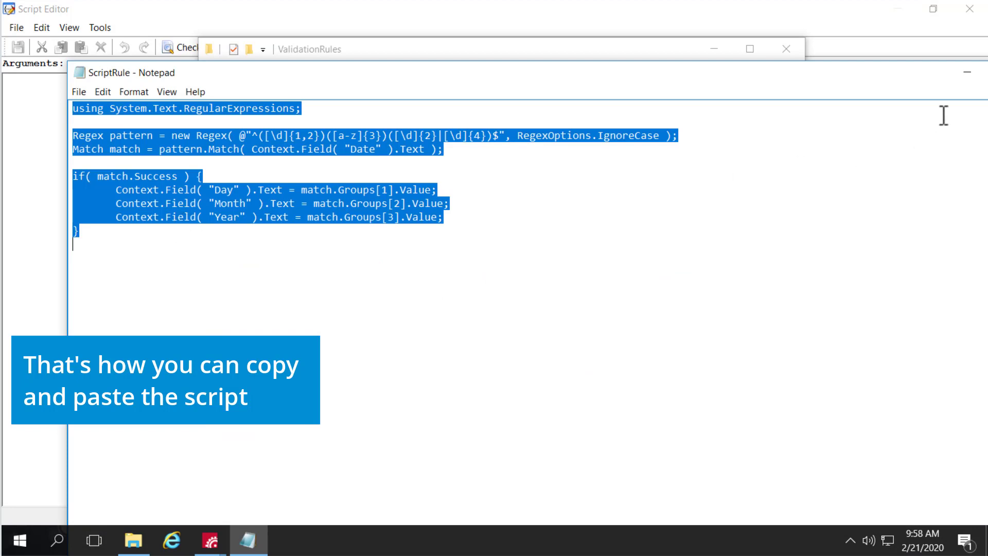
left_click(967, 73)
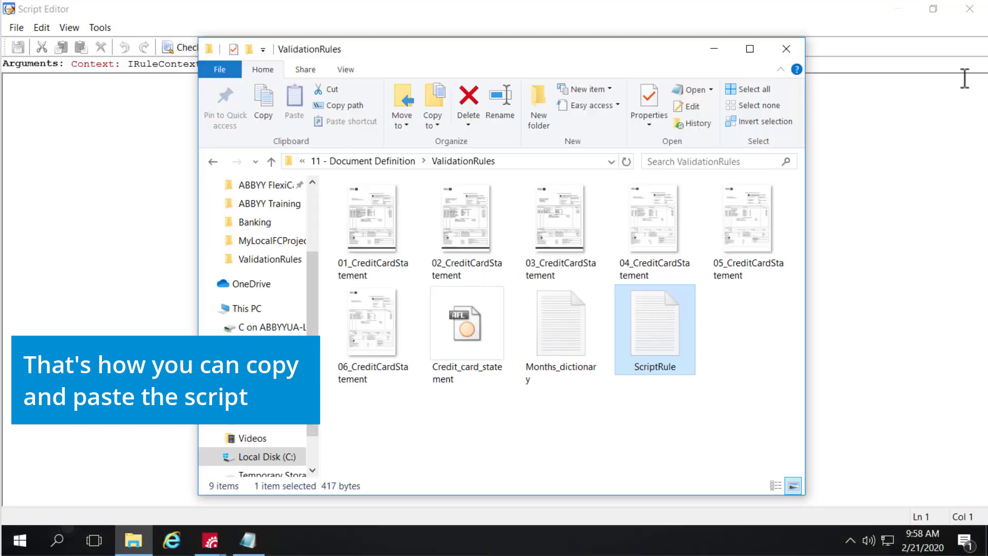
left_click(787, 49)
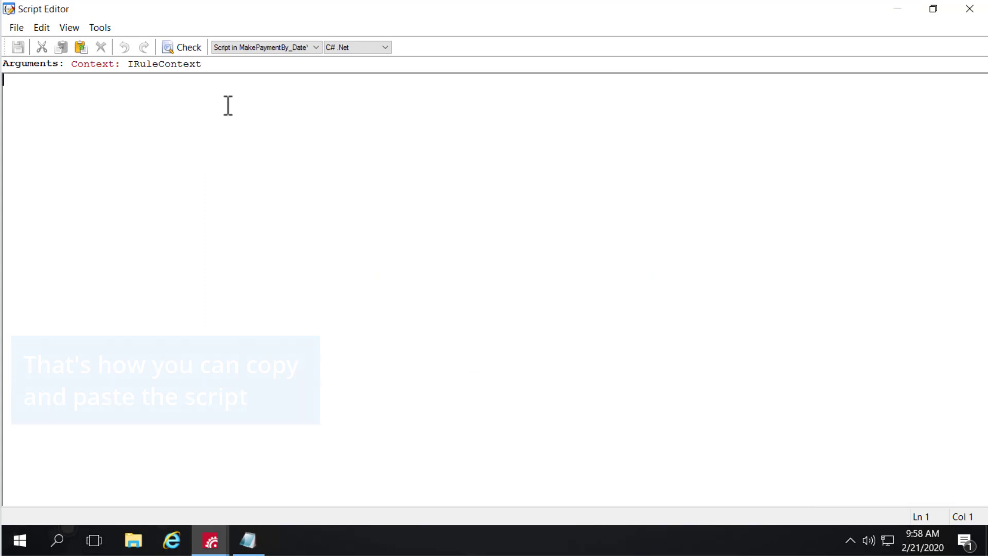
key("ctrl+v")
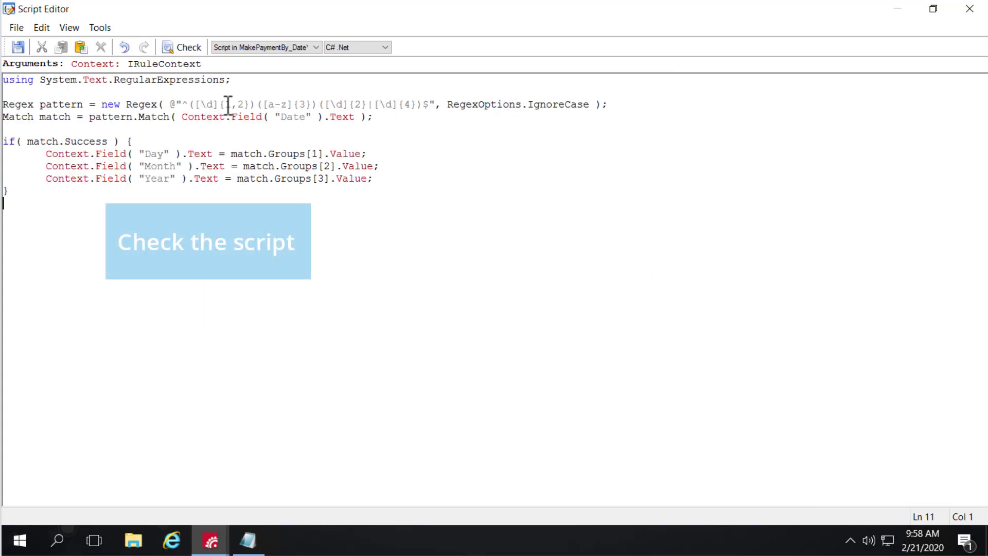
- Check and save the pasted script, then finish the Split Payment Date rule and apply it to the MakePaymentBy_Date field's properties
left_click(193, 48)
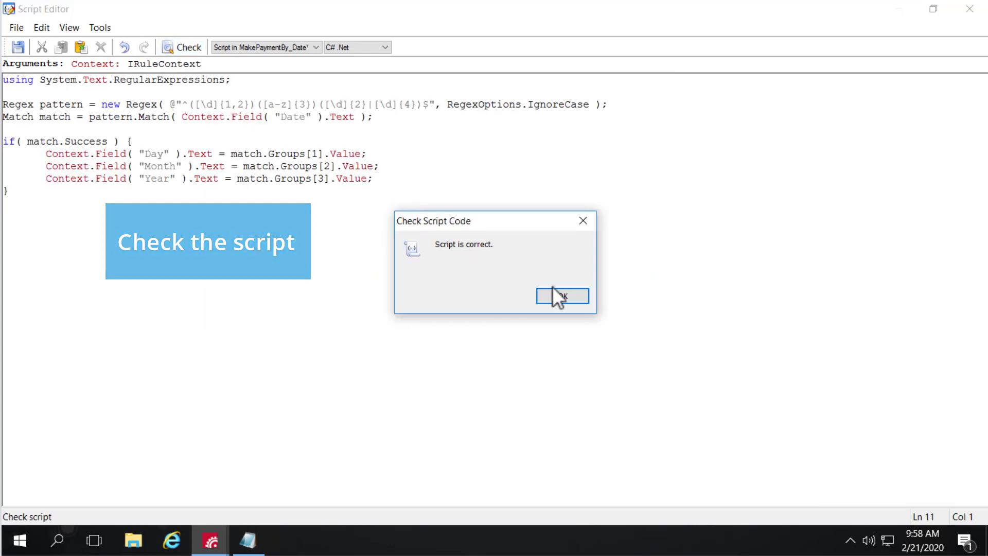
left_click(569, 296)
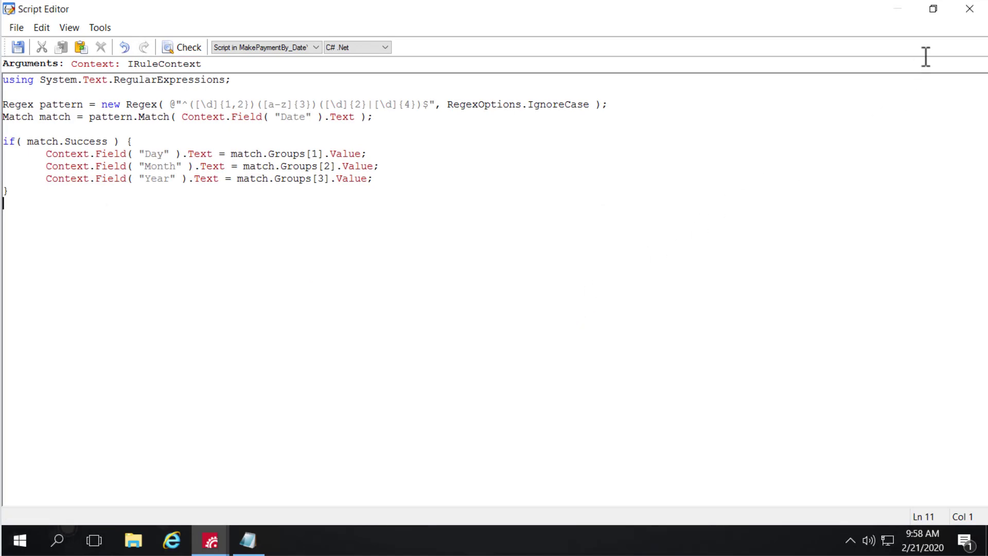
left_click(970, 12)
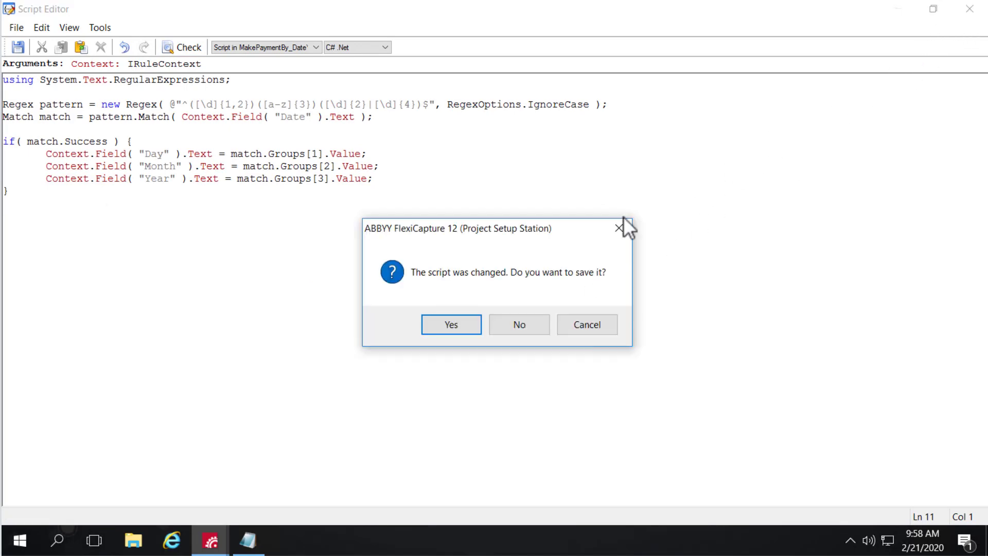
left_click(458, 323)
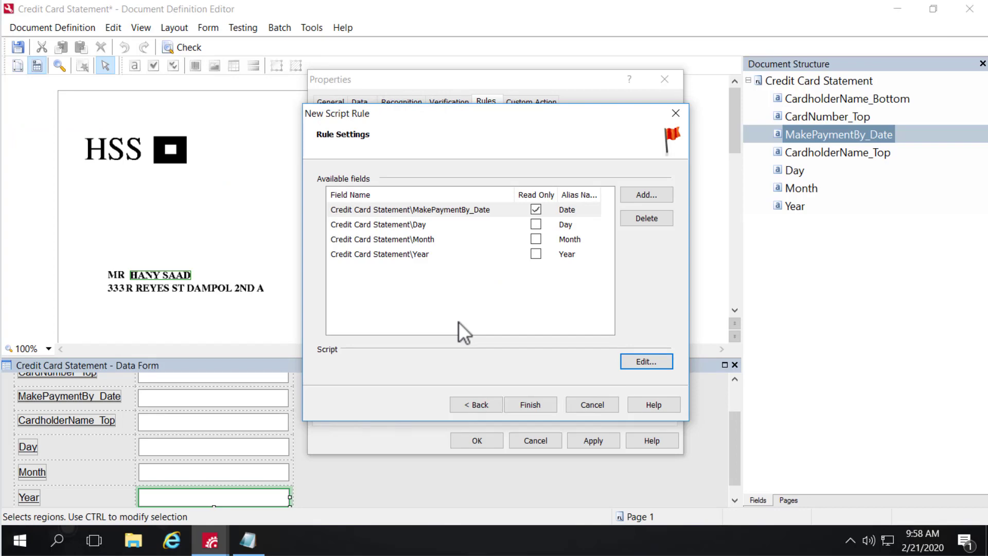
left_click(528, 408)
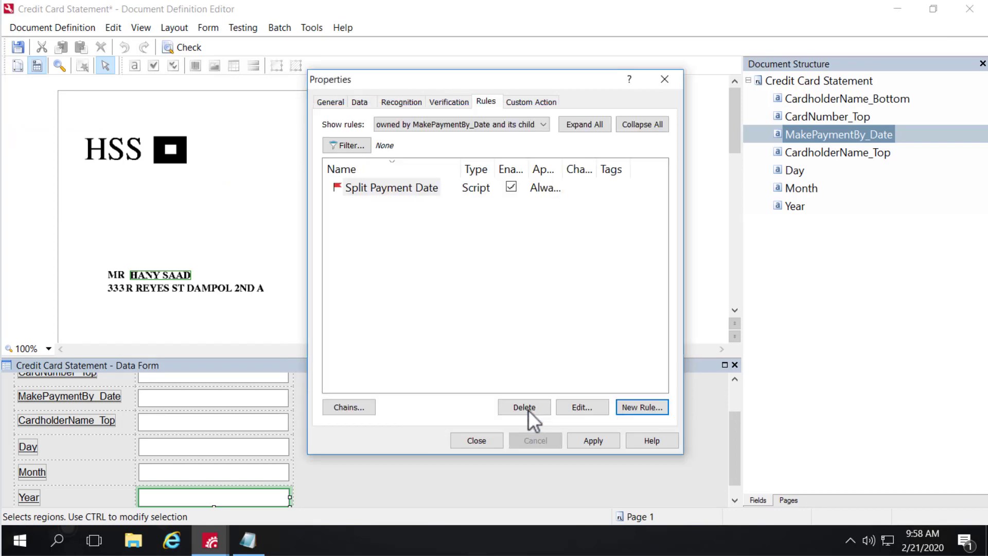
left_click(593, 441)
left_click(476, 440)
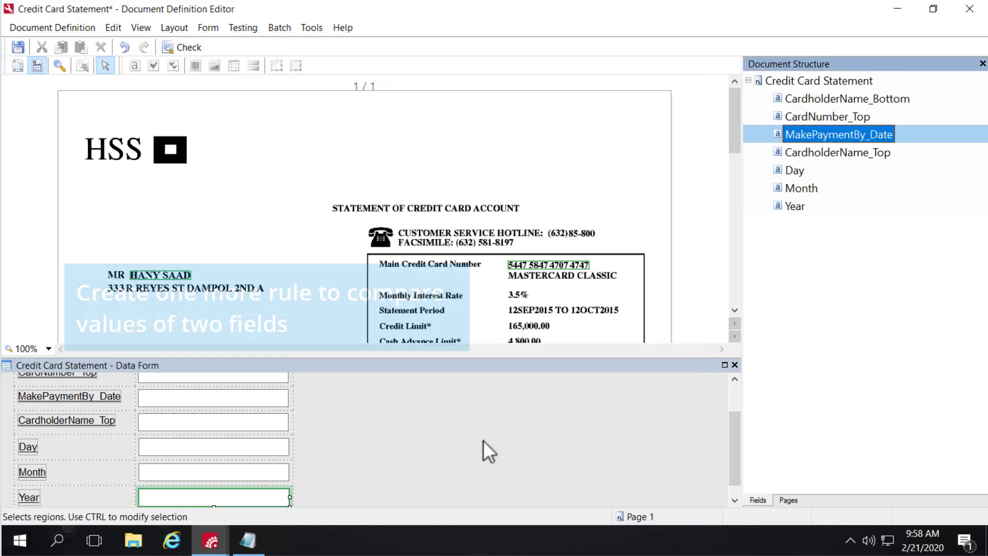
- Create a new Compare Fields rule in the document definition's properties and name it Compare Cardholder Name
left_click(51, 26)
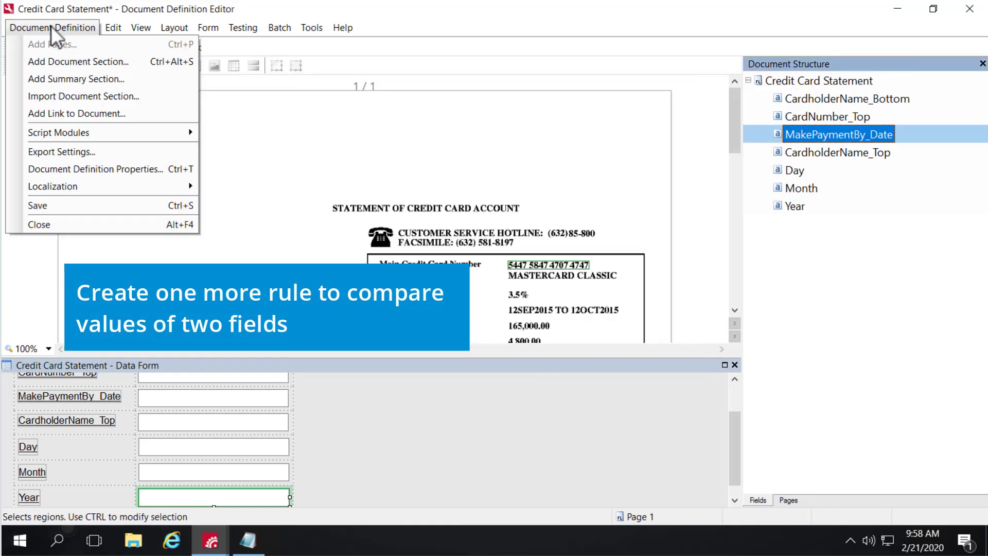
left_click(125, 170)
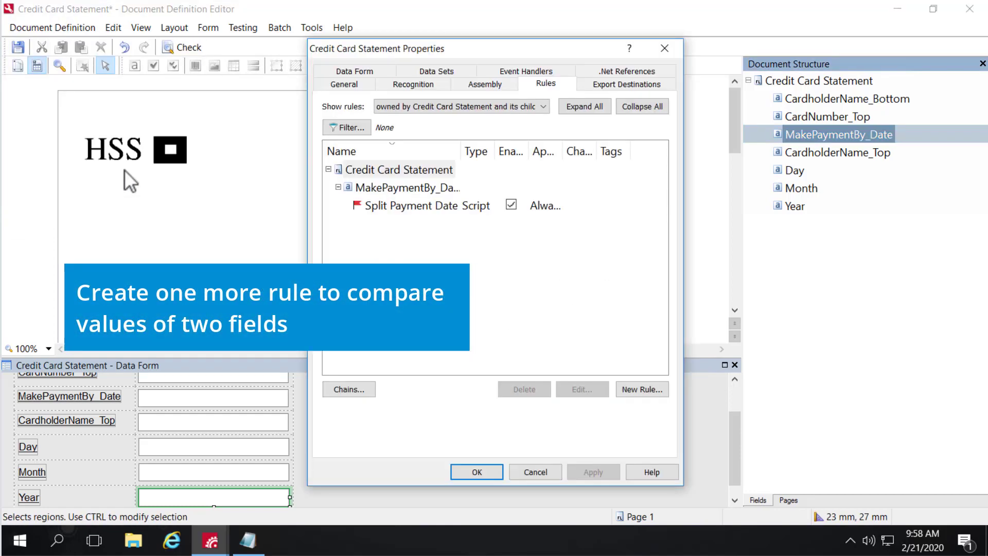
left_click(644, 391)
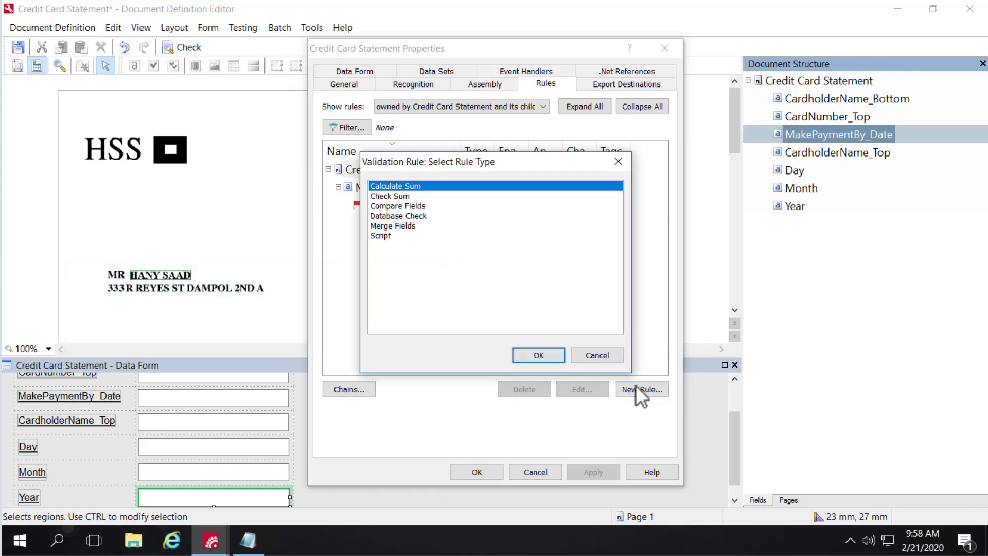
left_click(414, 205)
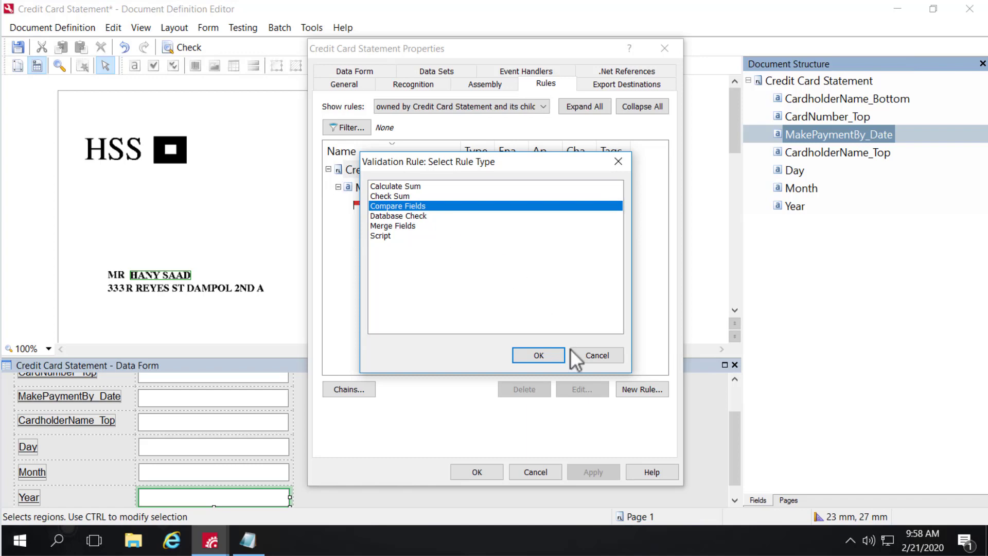
left_click(550, 354)
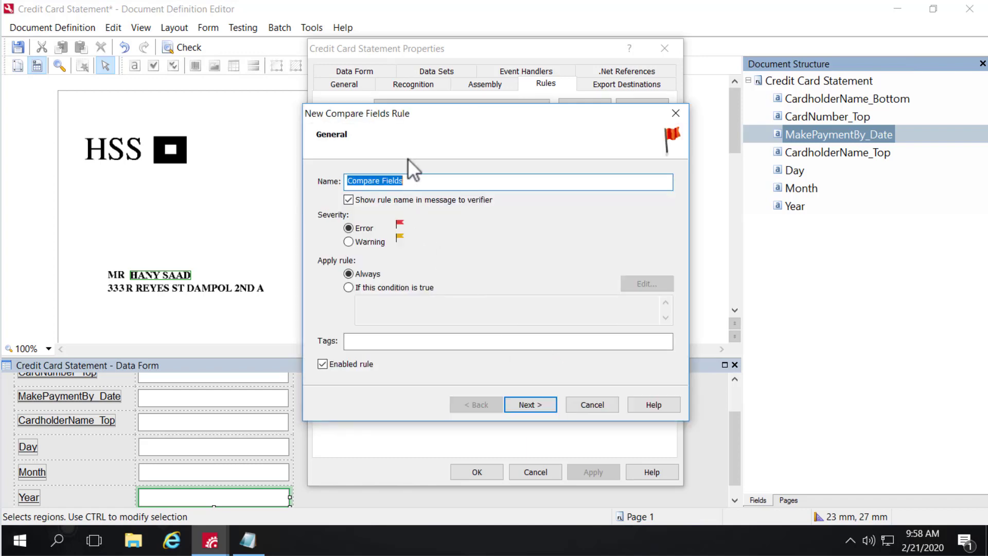
left_click(419, 185)
key("BackSpace")
key("BackSpace")
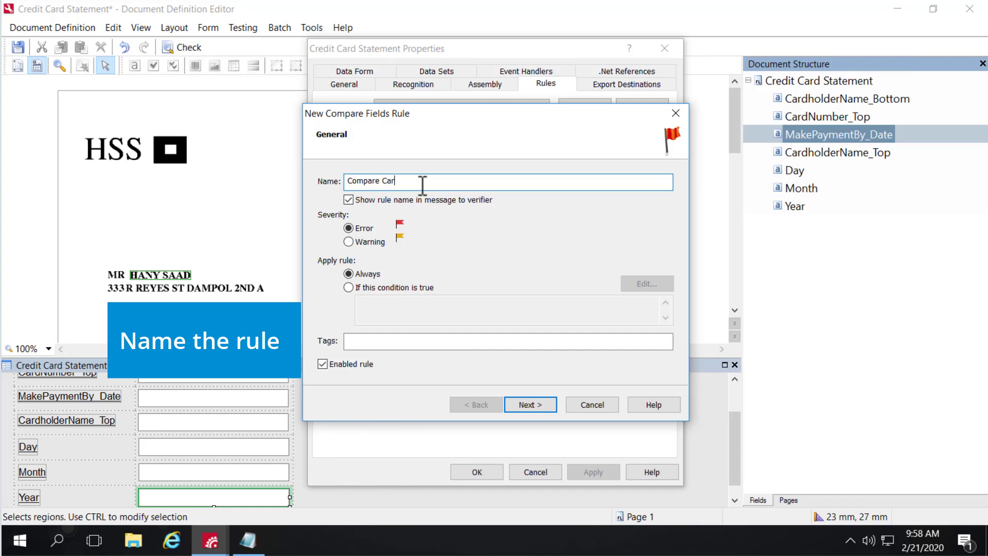
type("older")
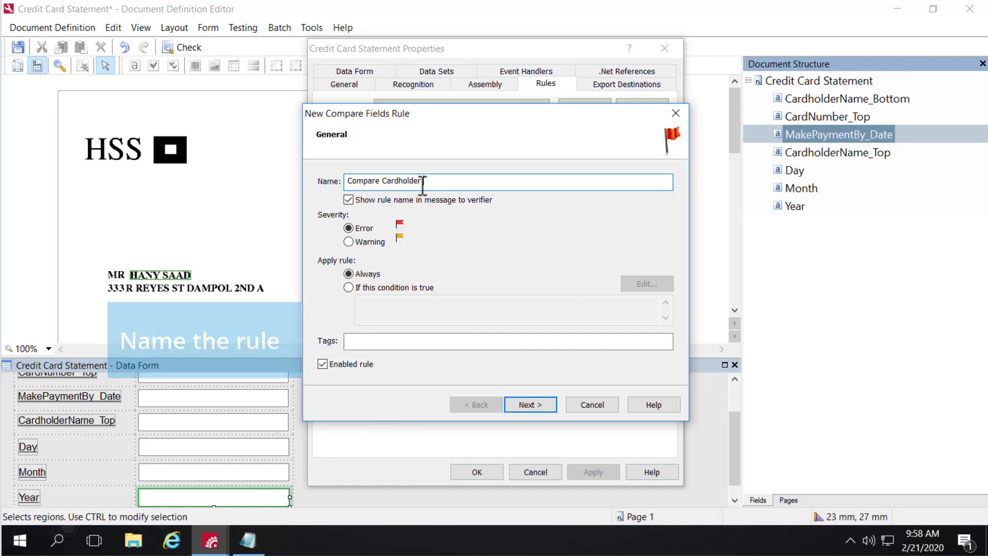
type(" name")
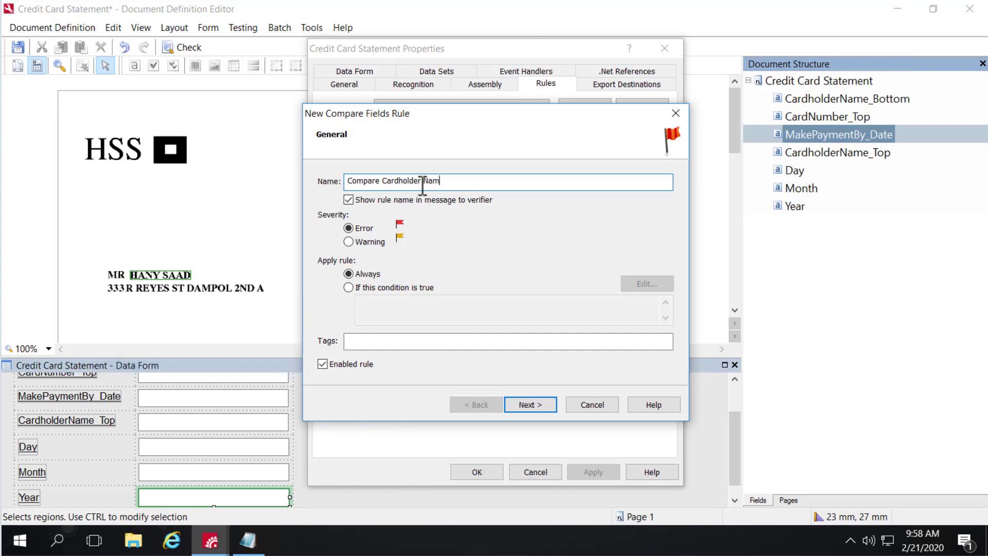
left_click(530, 404)
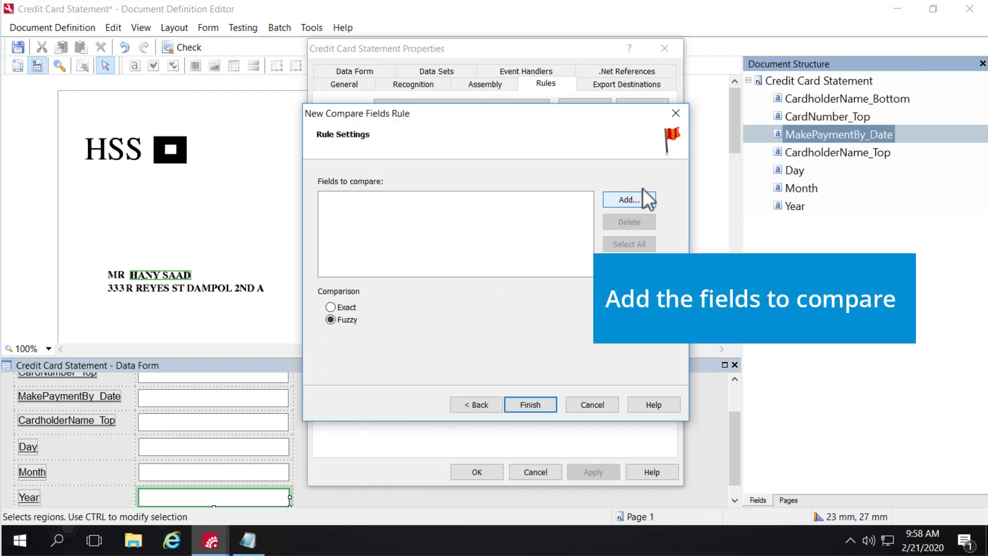
- Add the CardholderName_Top and CardholderName_Bottom fields to the rule's fields to compare
left_click(640, 203)
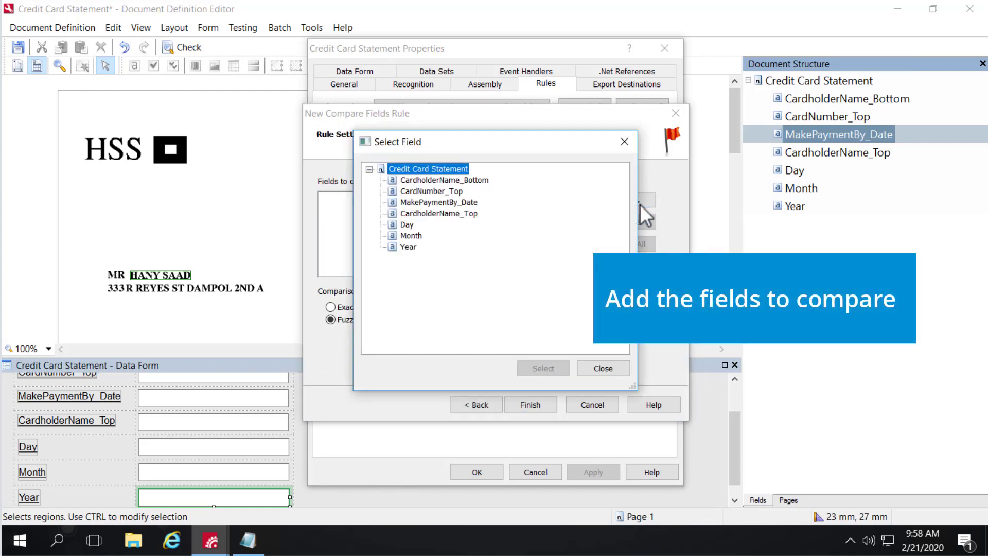
left_click(449, 212)
left_click(543, 368)
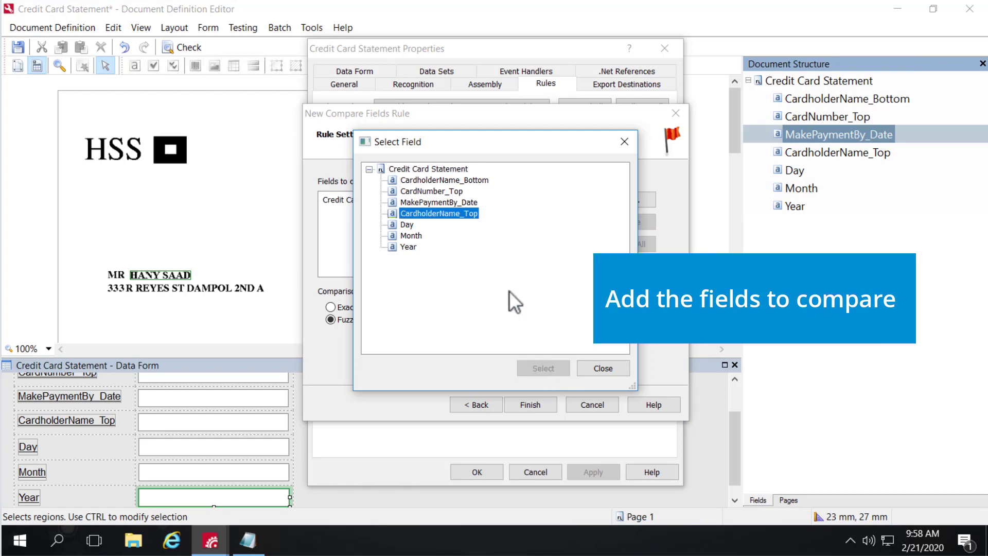
left_click(472, 181)
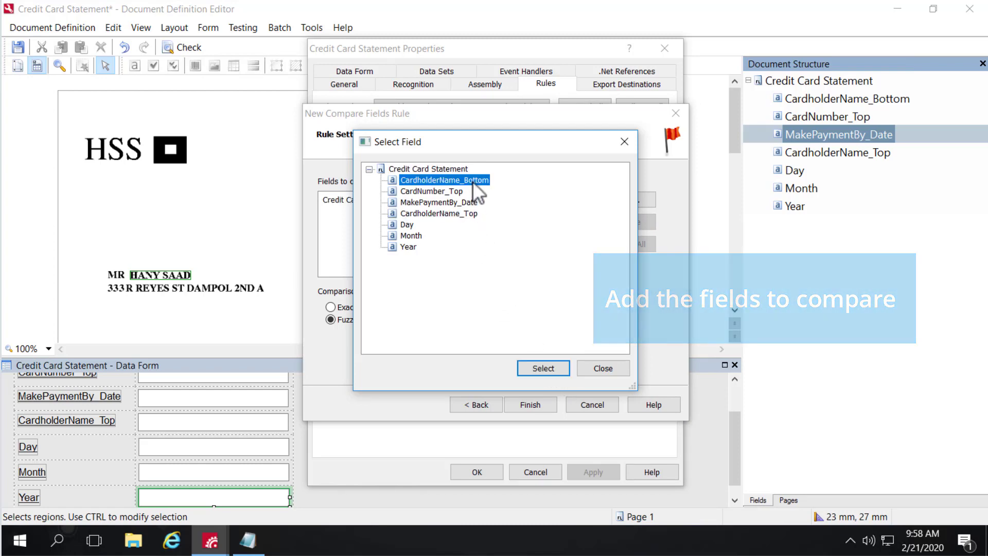
left_click(554, 371)
left_click(616, 369)
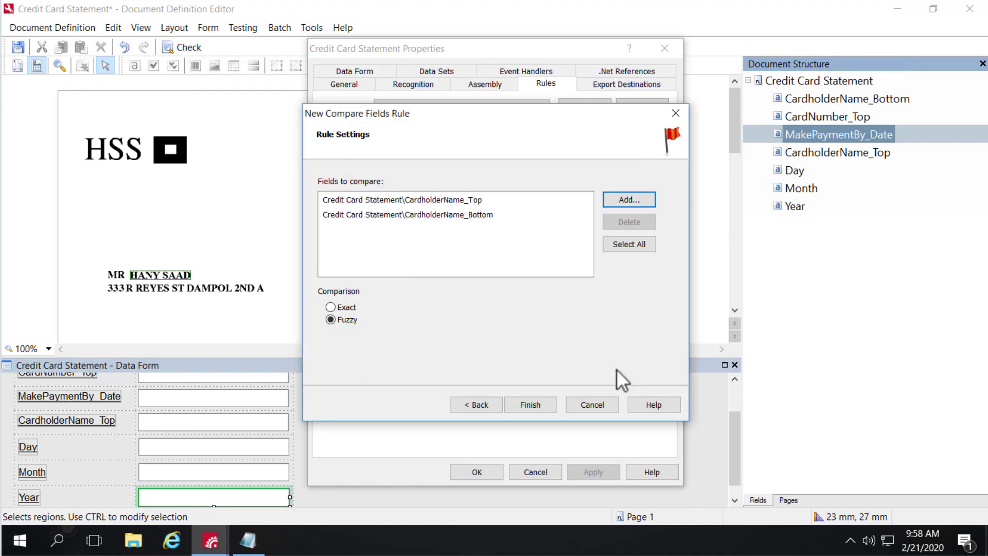
- Set the rule's comparison type to Exact, finish the rule and close the document definition's properties
left_click(334, 307)
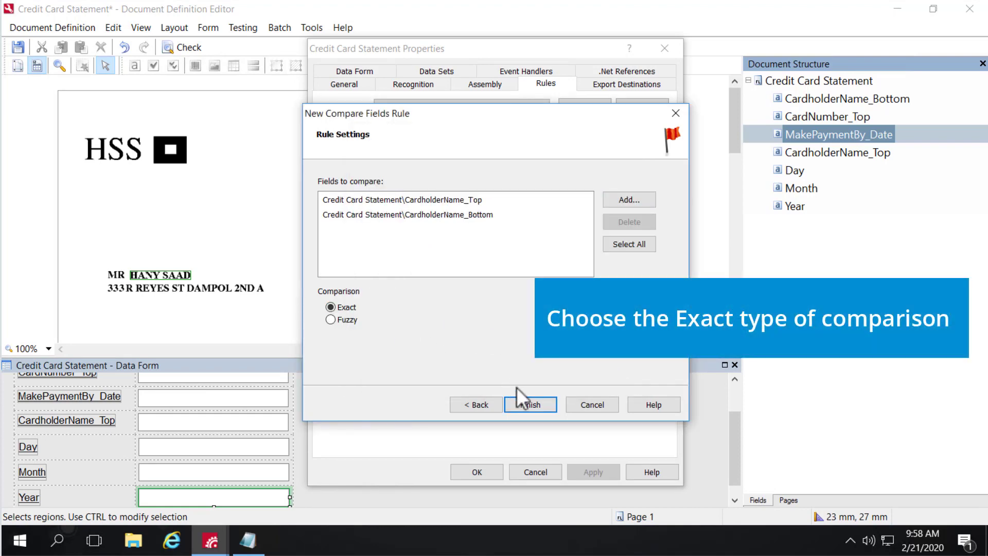
left_click(530, 405)
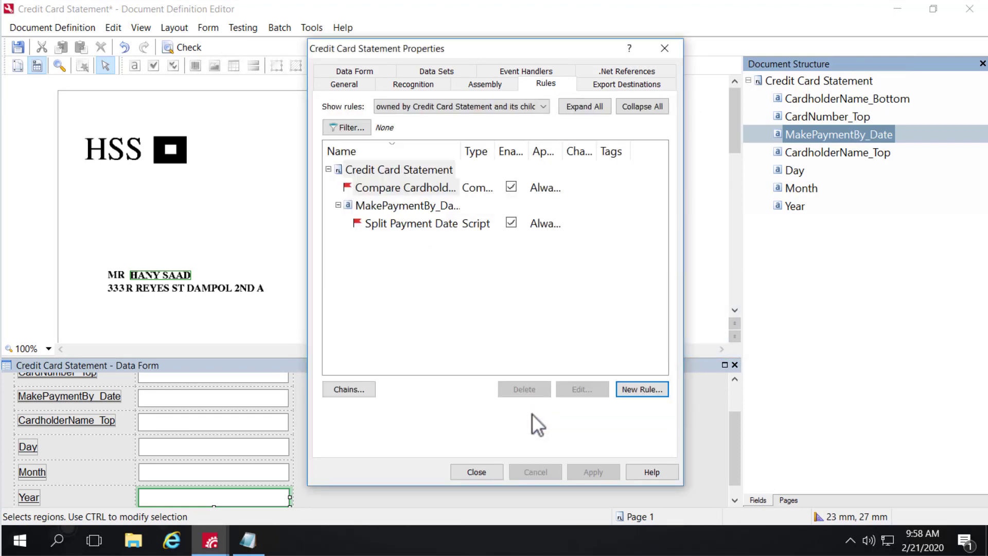
left_click(477, 471)
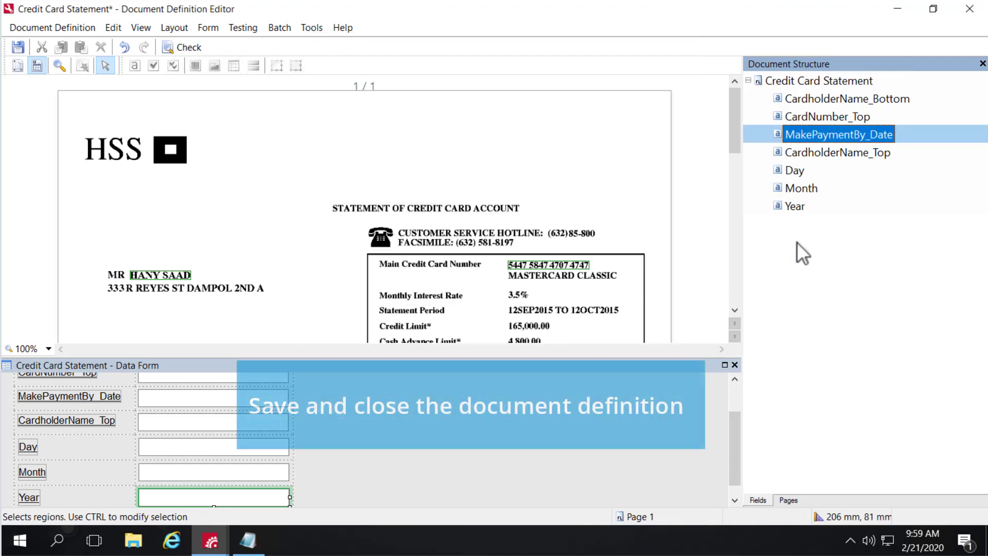
- Save and close the Credit Card Statement definition, and publish it from the list of document definitions
left_click(970, 8)
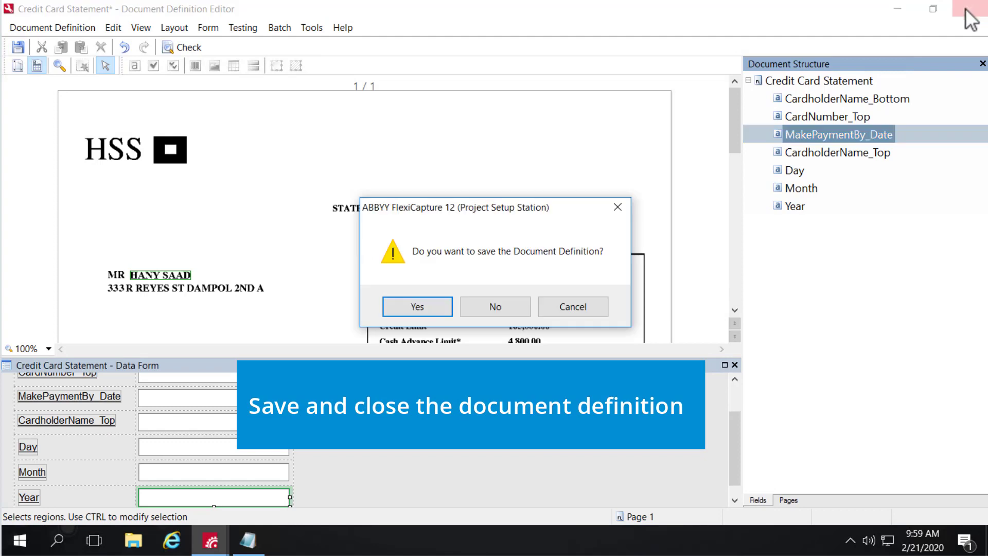
left_click(424, 311)
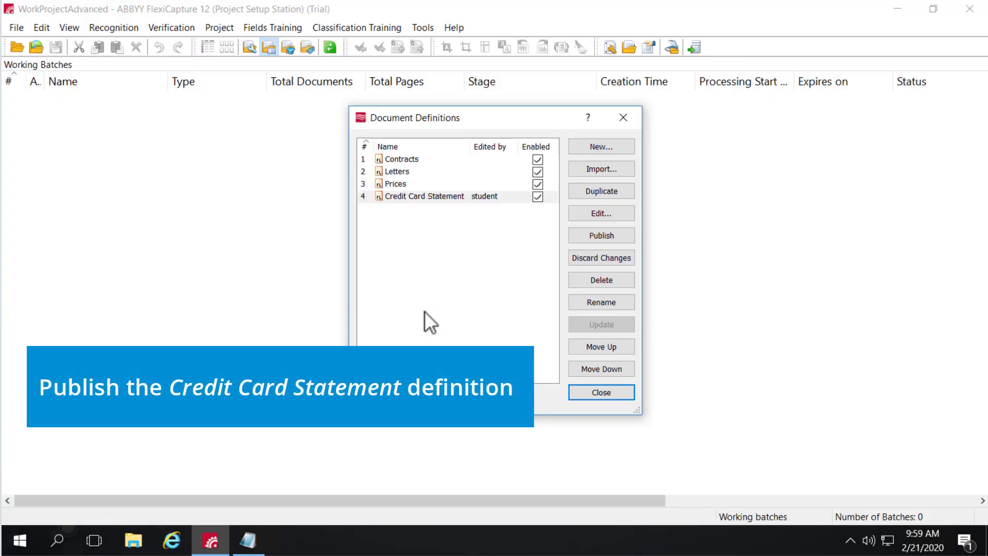
left_click(596, 237)
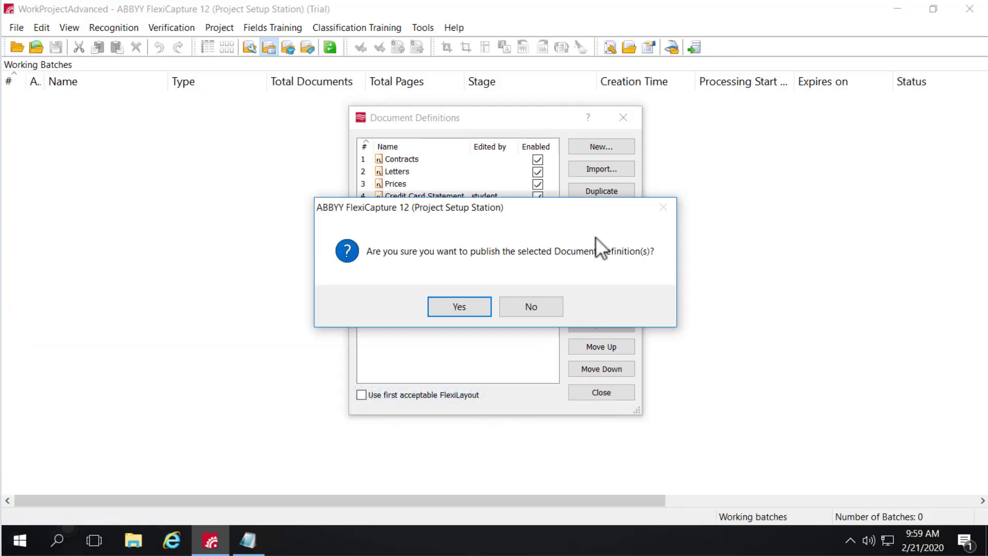
left_click(460, 301)
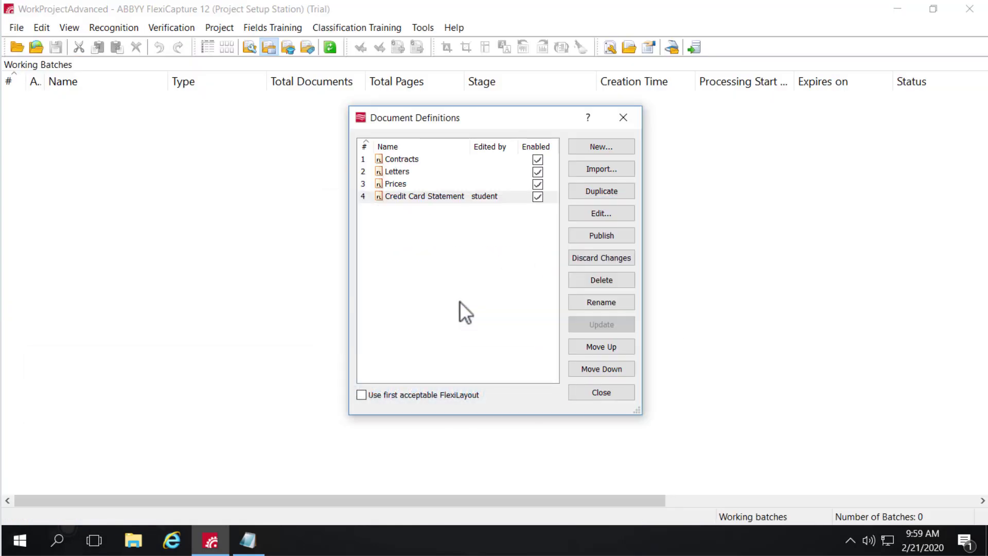
left_click(624, 117)
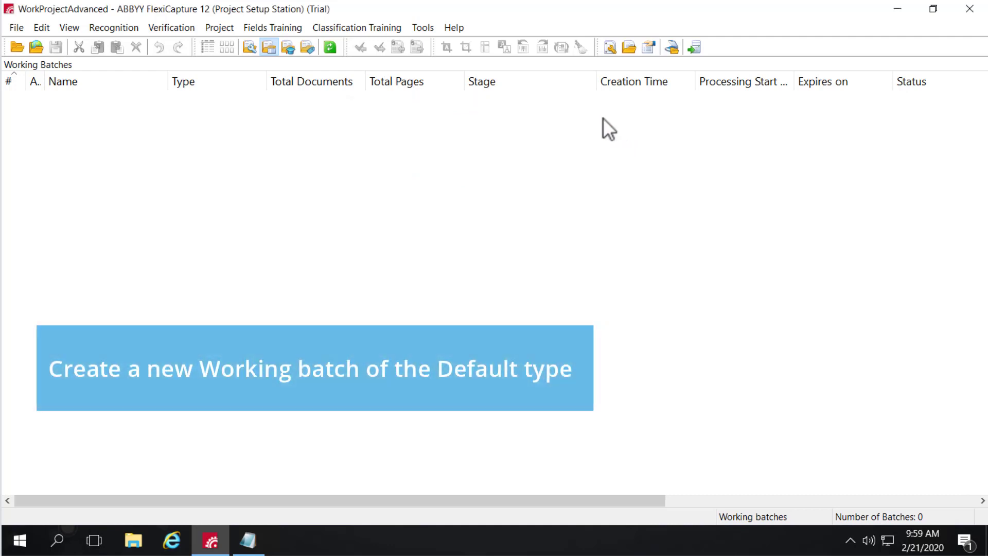
- Create a new working batch of the Default type
right_click(63, 107)
left_click(88, 116)
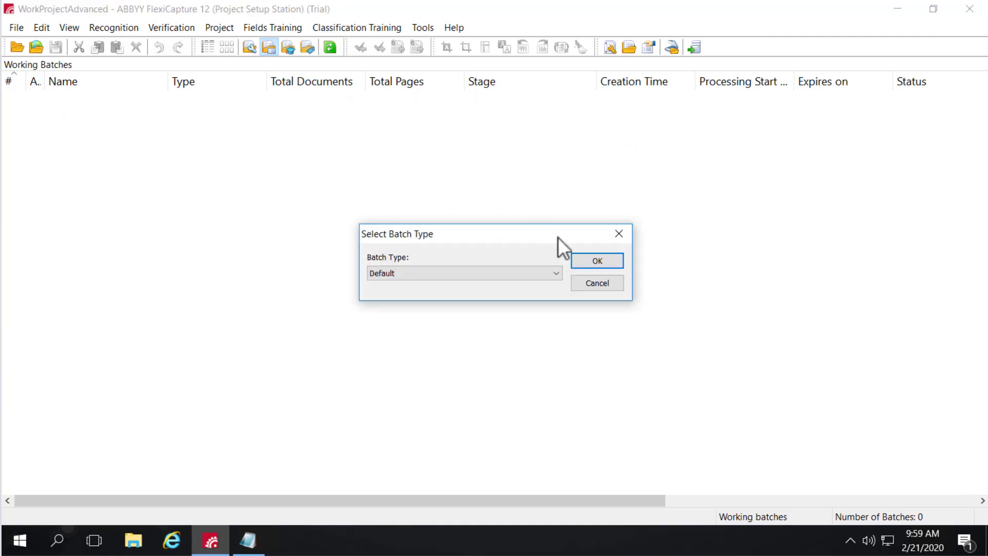
left_click(608, 266)
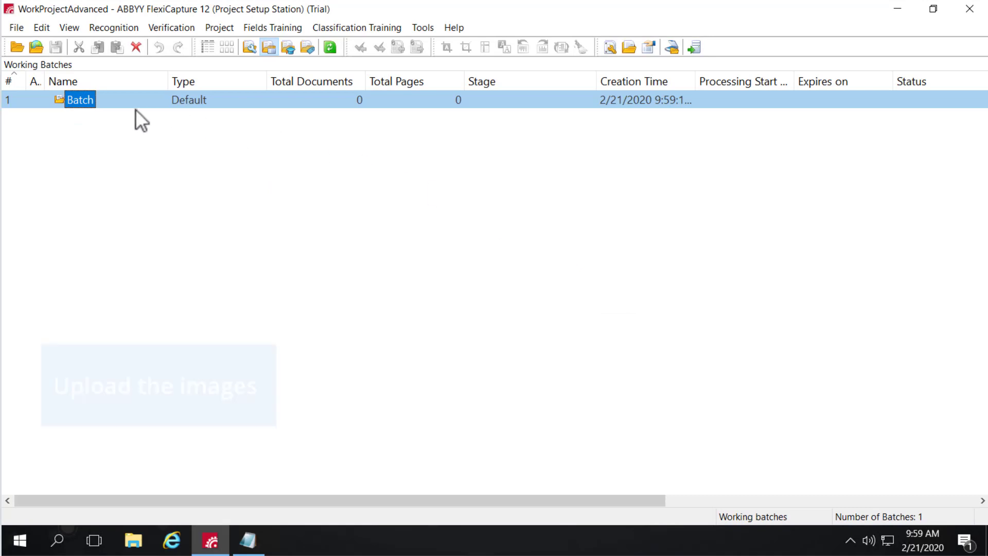
- Load all six CreditCardStatement images from the ValidationRules folder into the new batch
right_click(82, 101)
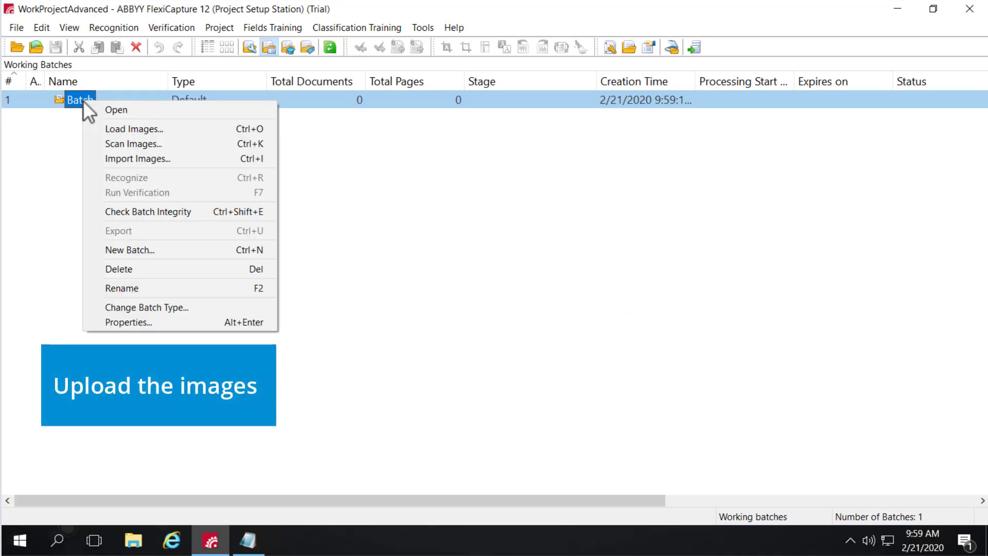
left_click(122, 128)
left_click(375, 181)
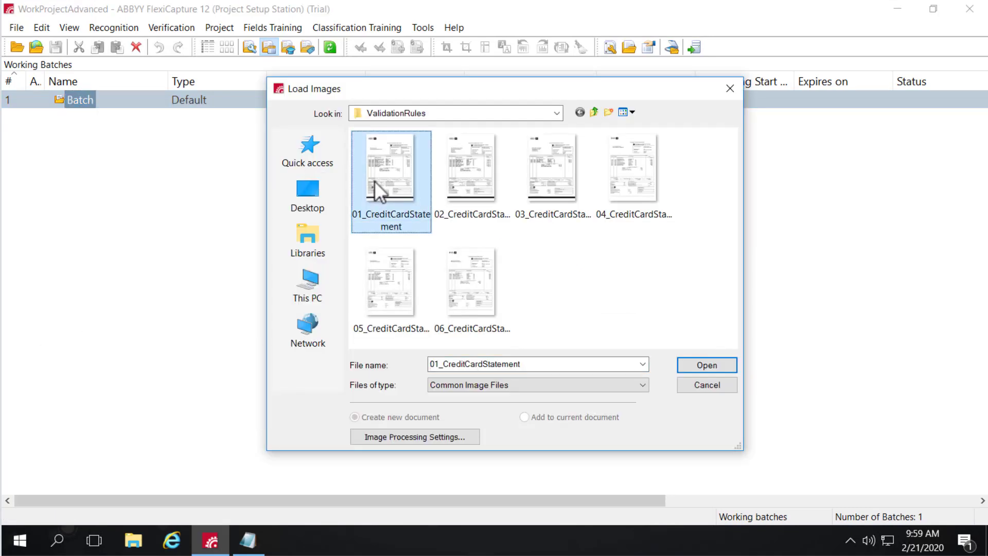
key("ctrl+a")
left_click(702, 363)
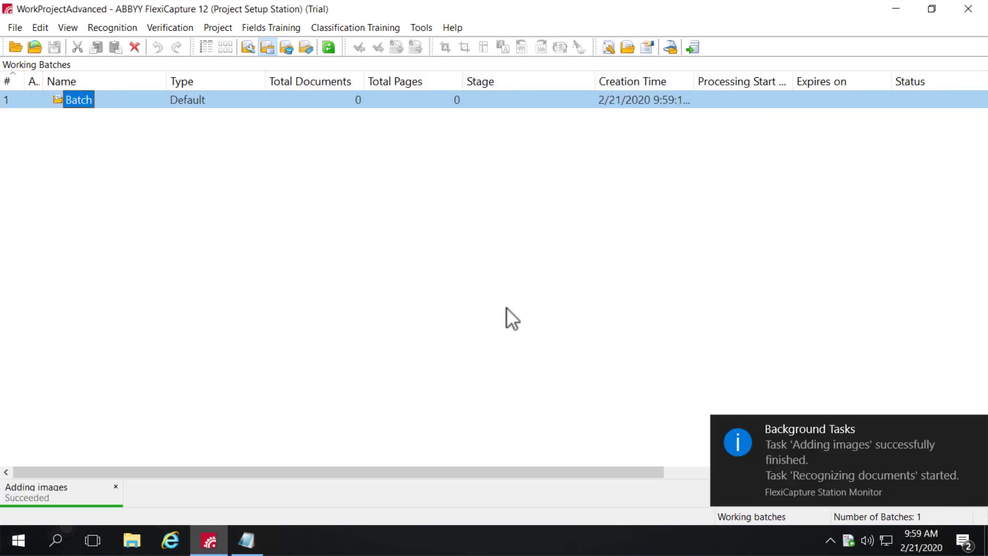
- Open the batch and examine the recognized cardholder names and split payment date in the first two documents
double_click(76, 101)
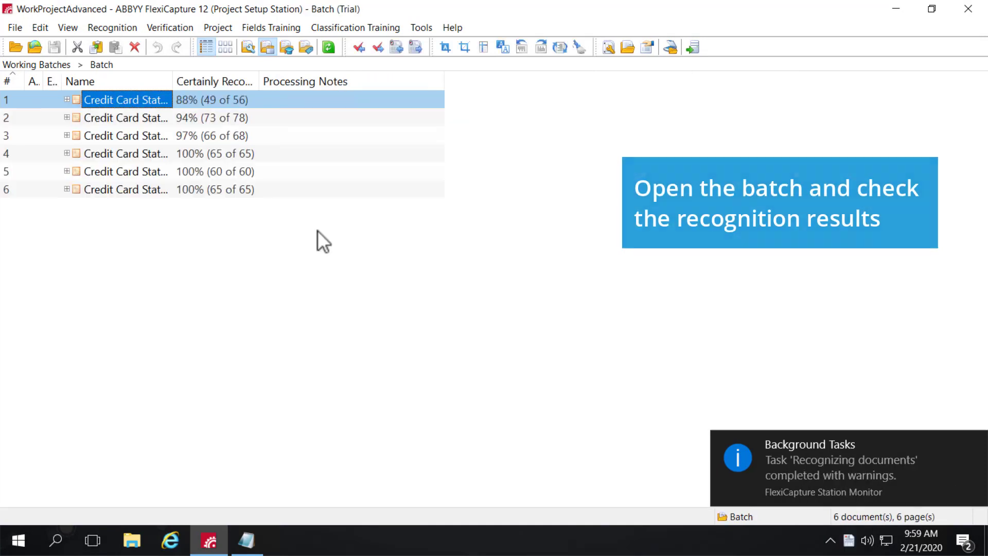
left_click(67, 99)
double_click(132, 118)
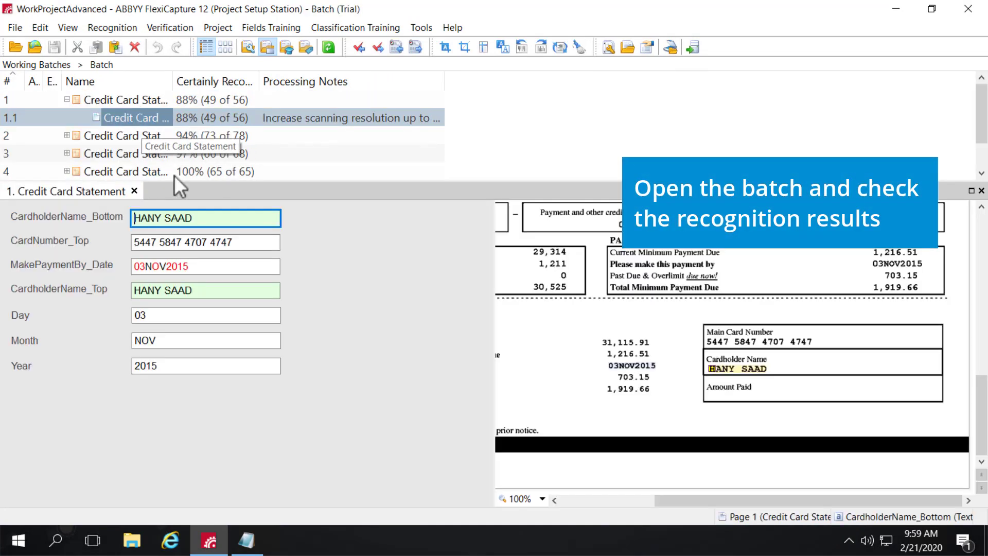
left_click(67, 135)
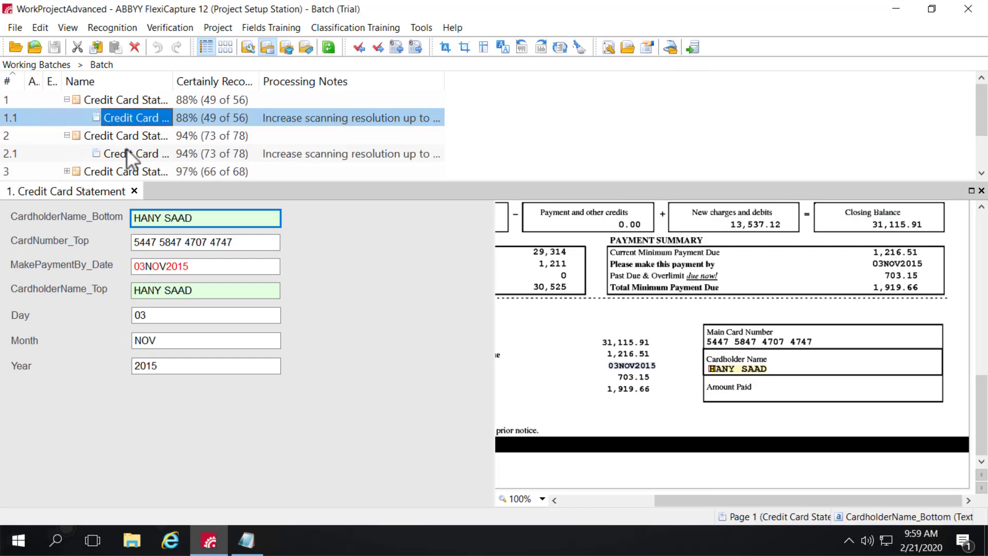
double_click(130, 152)
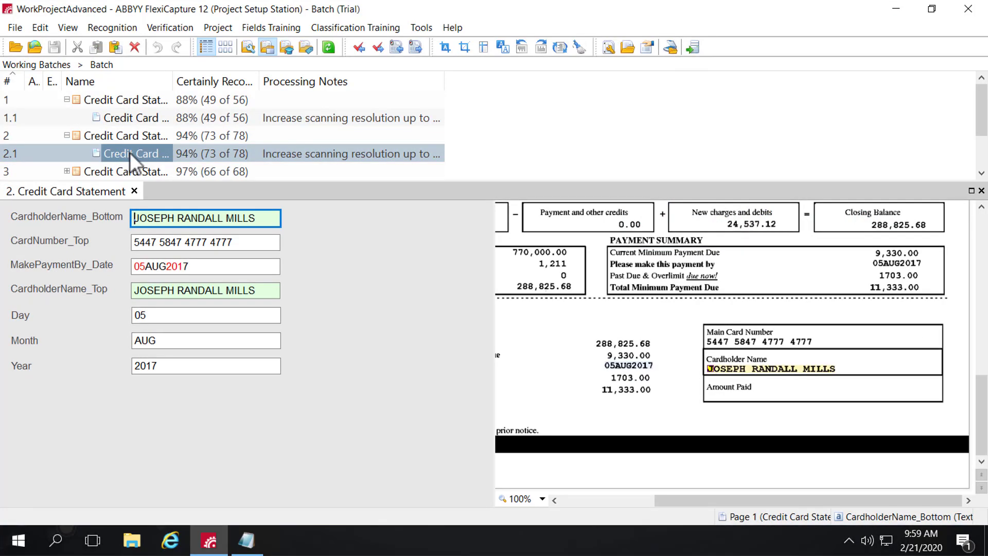